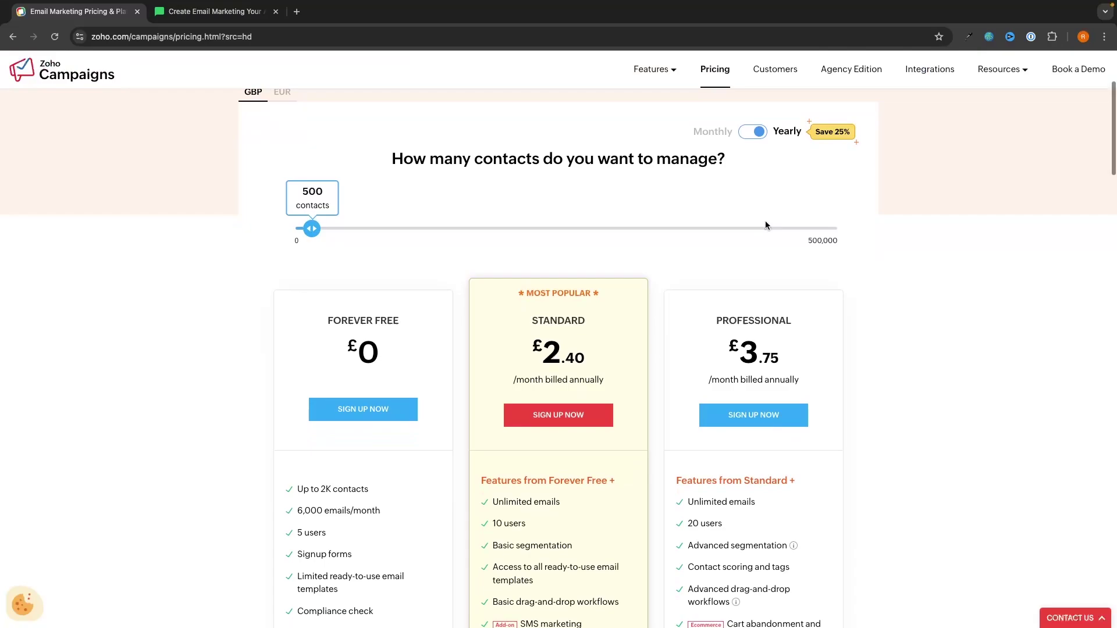
Inspect the World Friendship Day template's banner Image Properties, then open a new browser window
scroll(766, 226, down, 1)
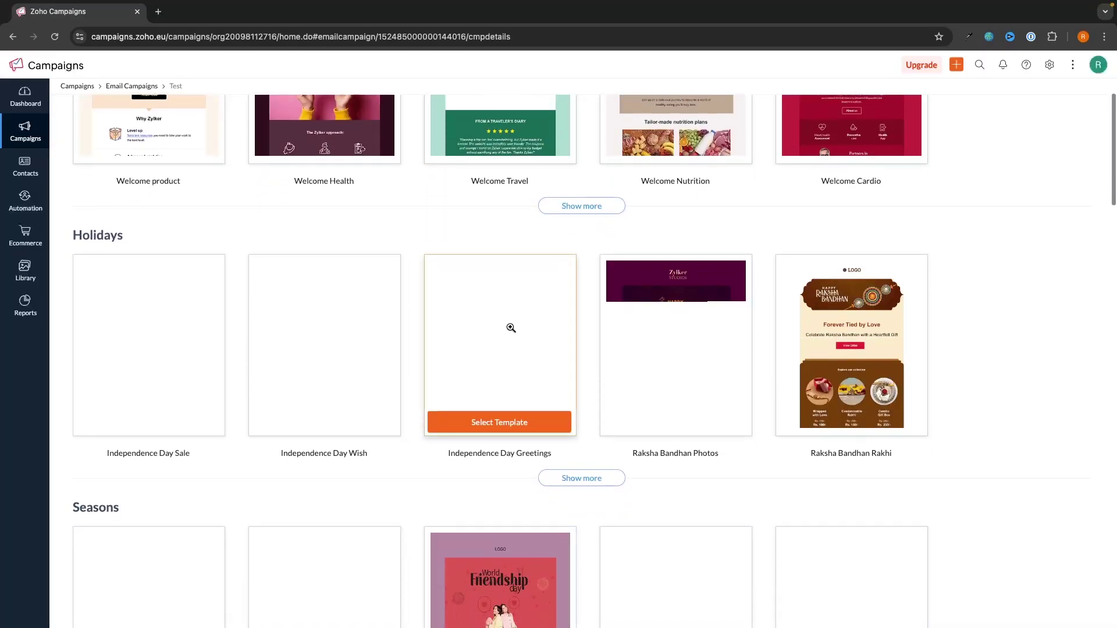
scroll(511, 328, down, 3)
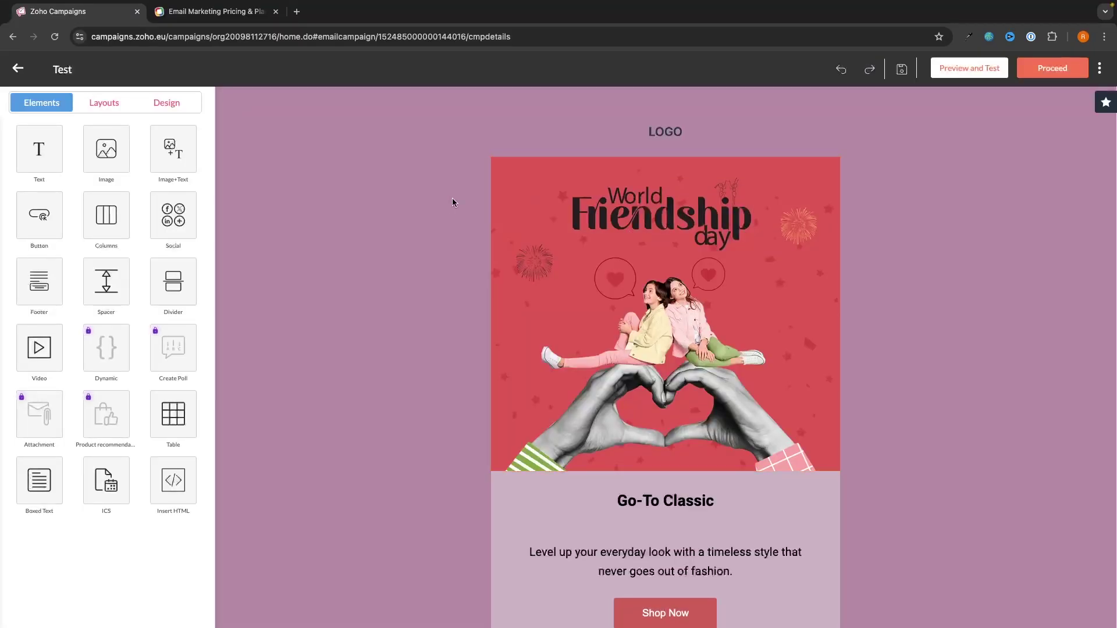
scroll(581, 198, down, 1)
click(659, 190)
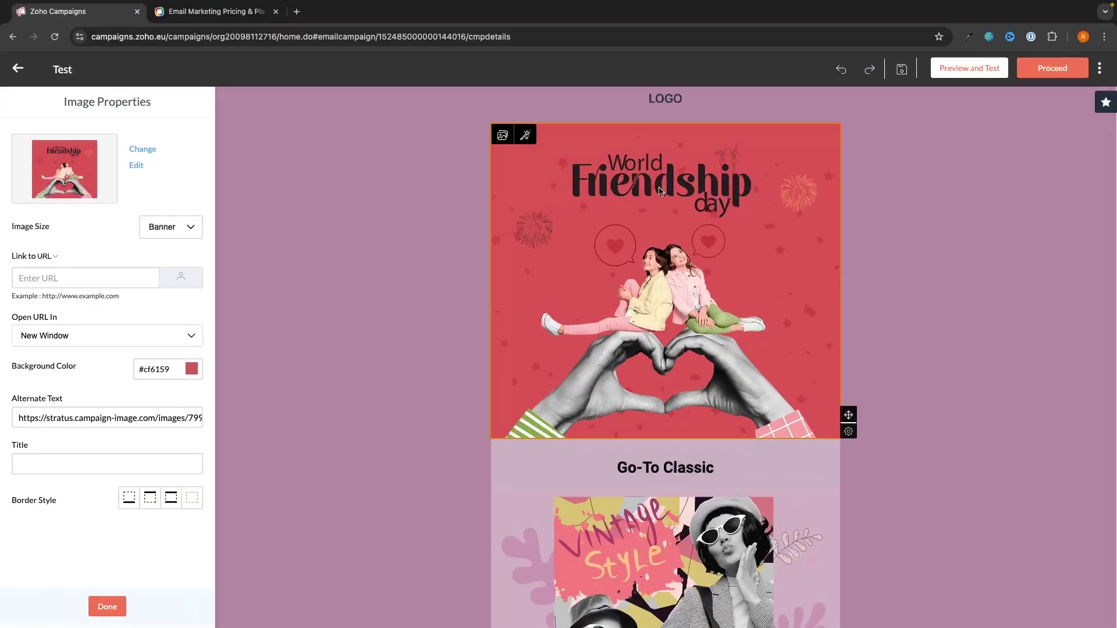
click(342, 233)
scroll(389, 329, down, 6)
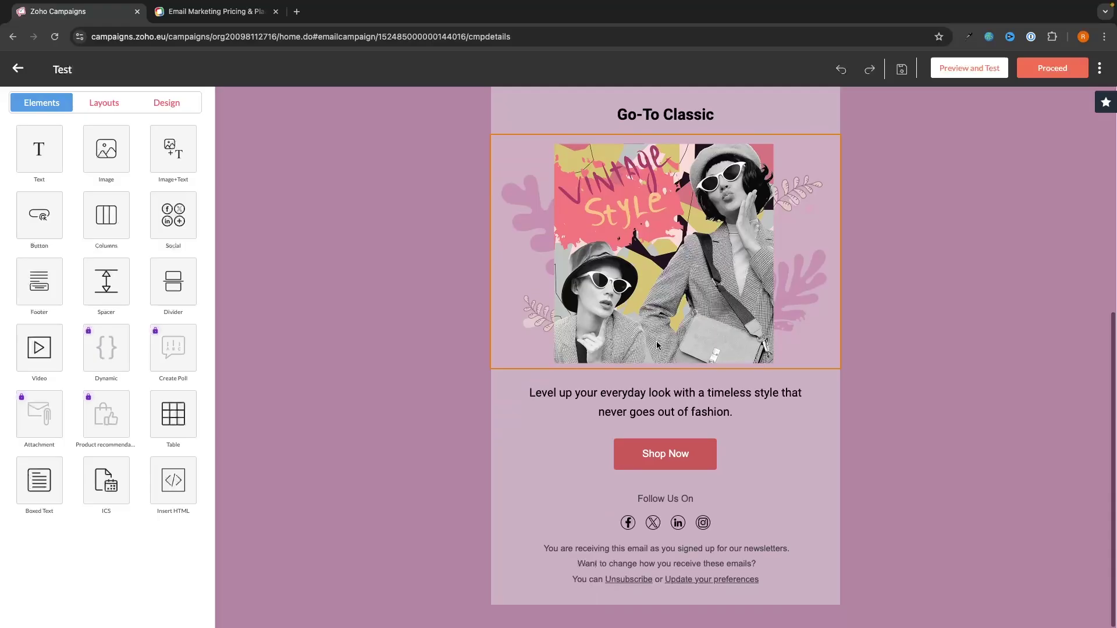
key(super+n)
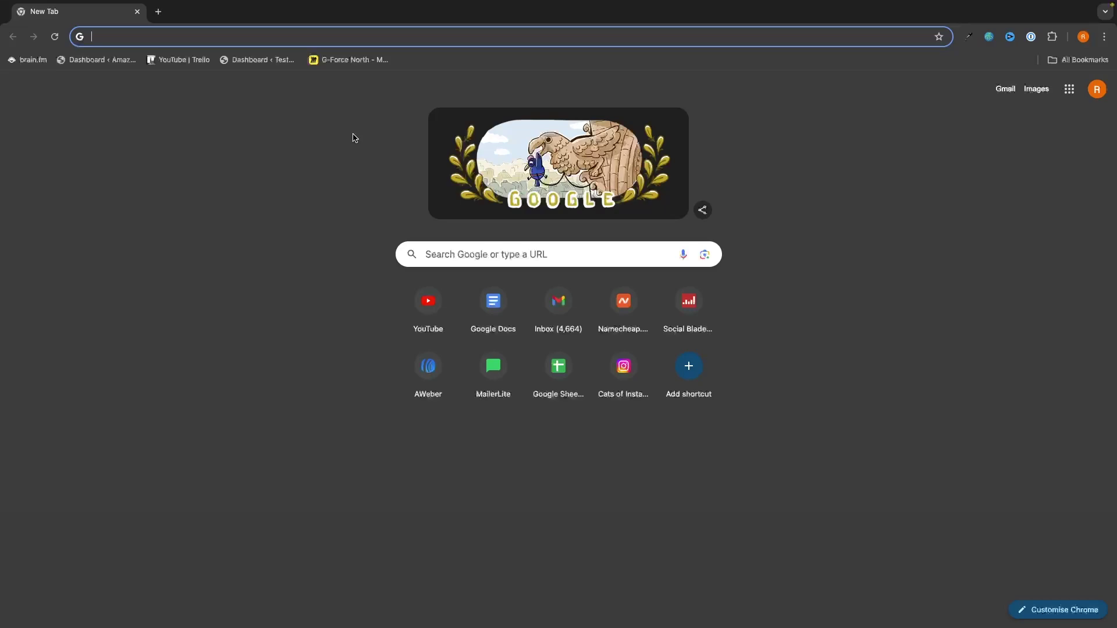
Load the gforcenorth.com/recommends/zohocampaigns link to reach the Zoho Campaigns homepage
text(https://gforcenorth.com/recommends/zohocampaigns)
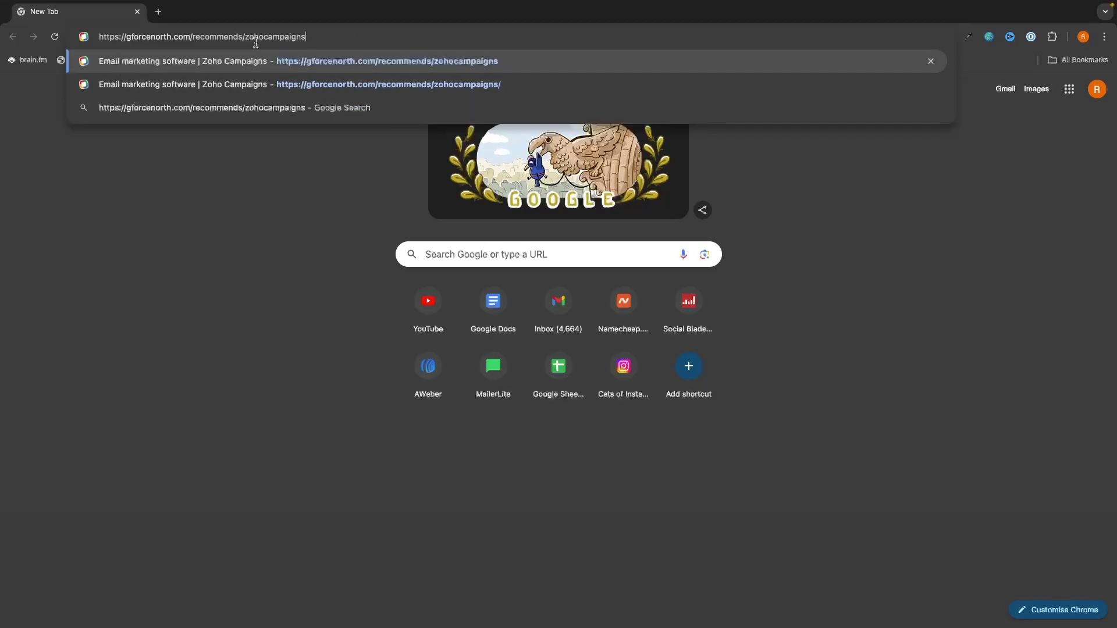
key(Return)
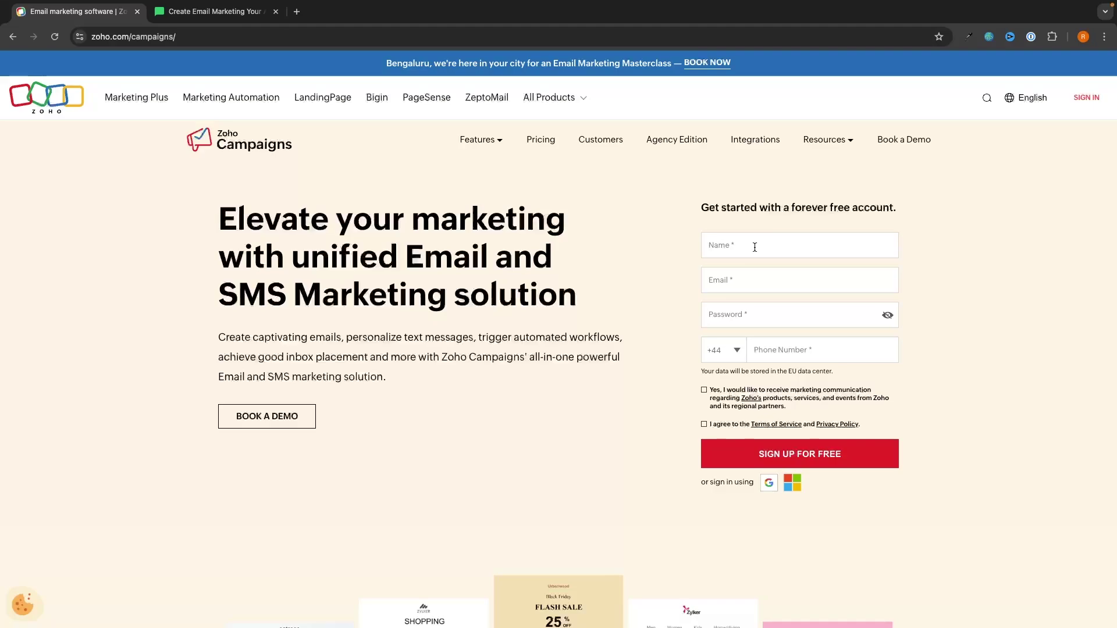
View Zoho Campaigns pricing: Forever Free £0, Standard £2.40 and Professional £3.75 for 500 contacts
click(540, 154)
scroll(546, 277, down, 3)
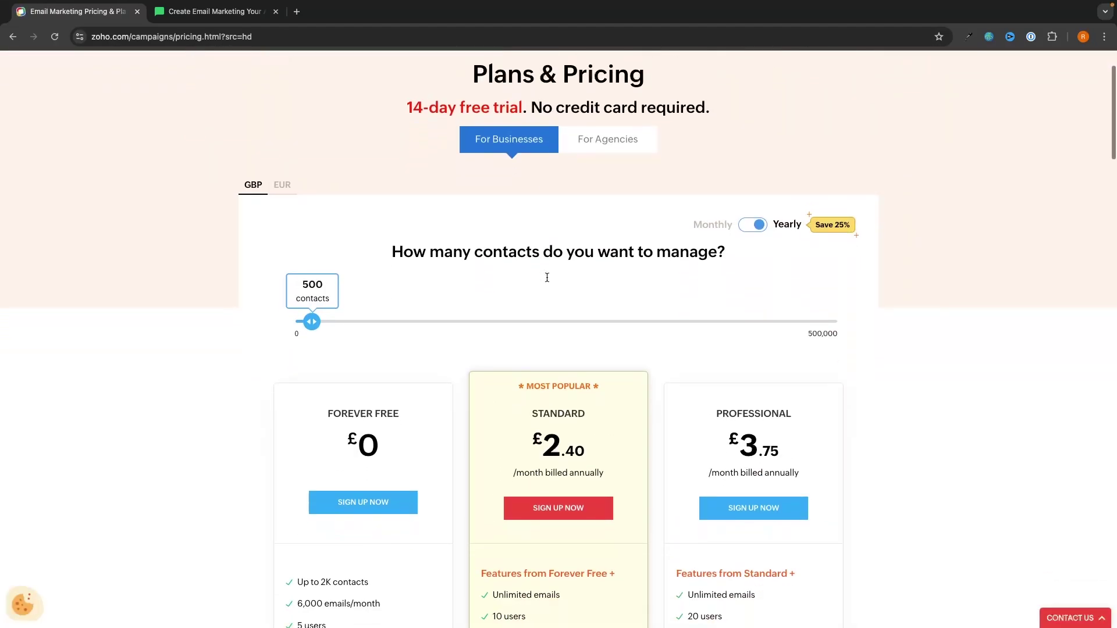
scroll(546, 277, down, 3)
scroll(546, 276, up, 2)
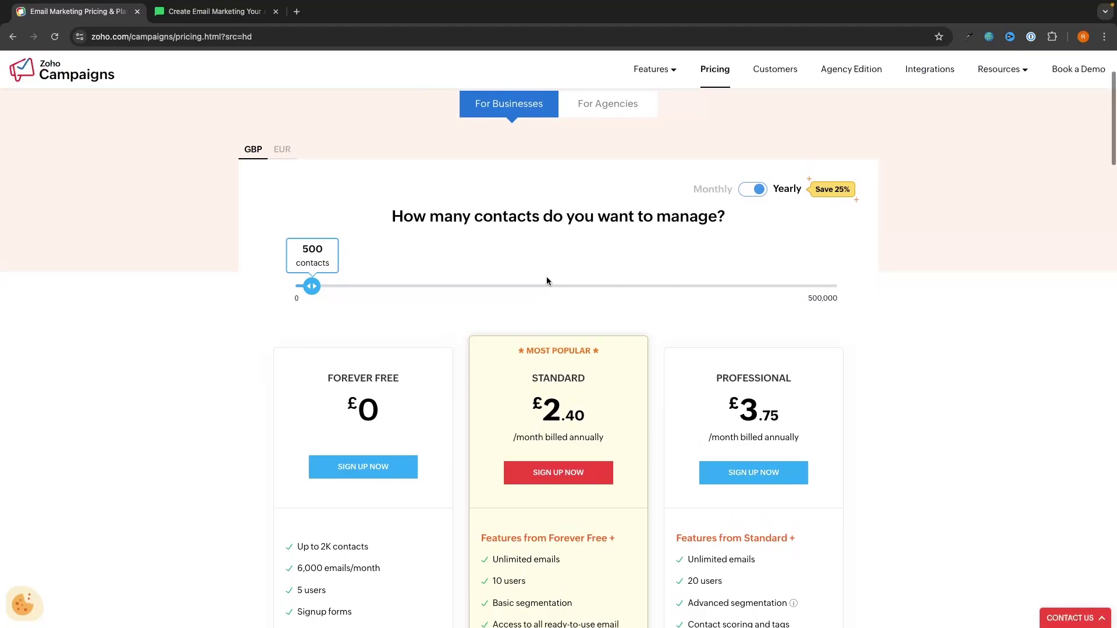
scroll(765, 225, down, 2)
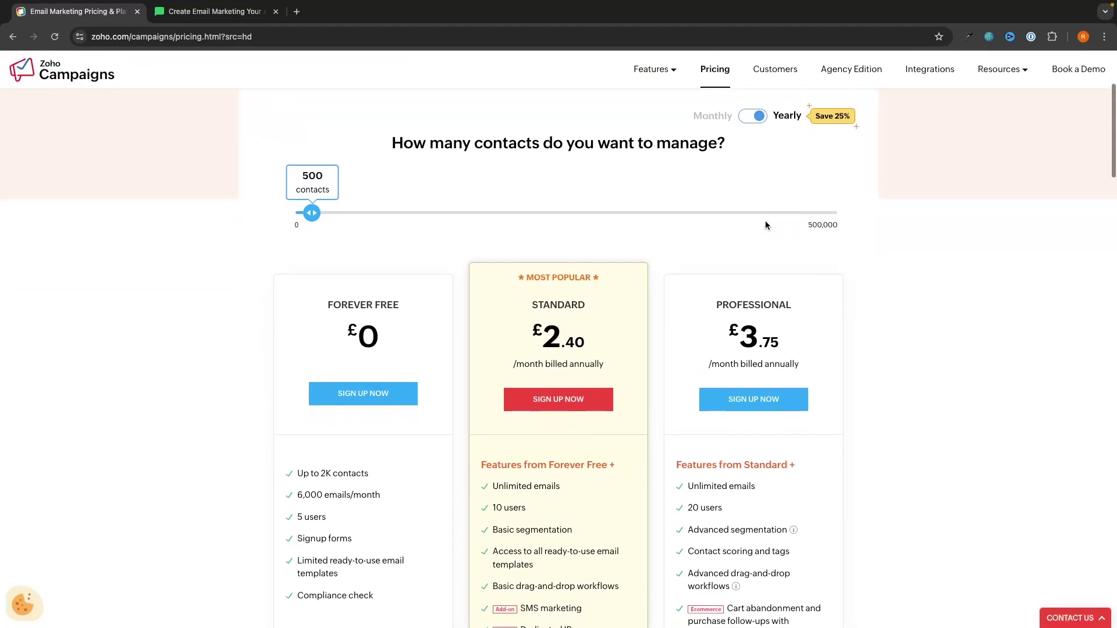
scroll(766, 225, down, 1)
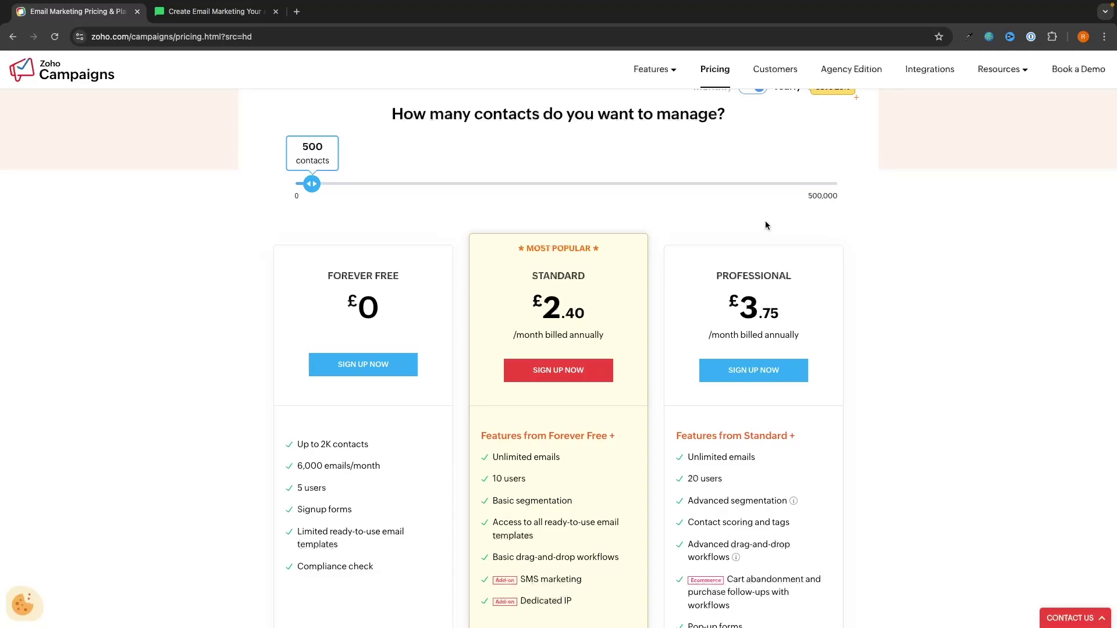
Show MailerLite's pricing page with Advanced $18, Growing Business $9 and Free $0 plans
click(216, 12)
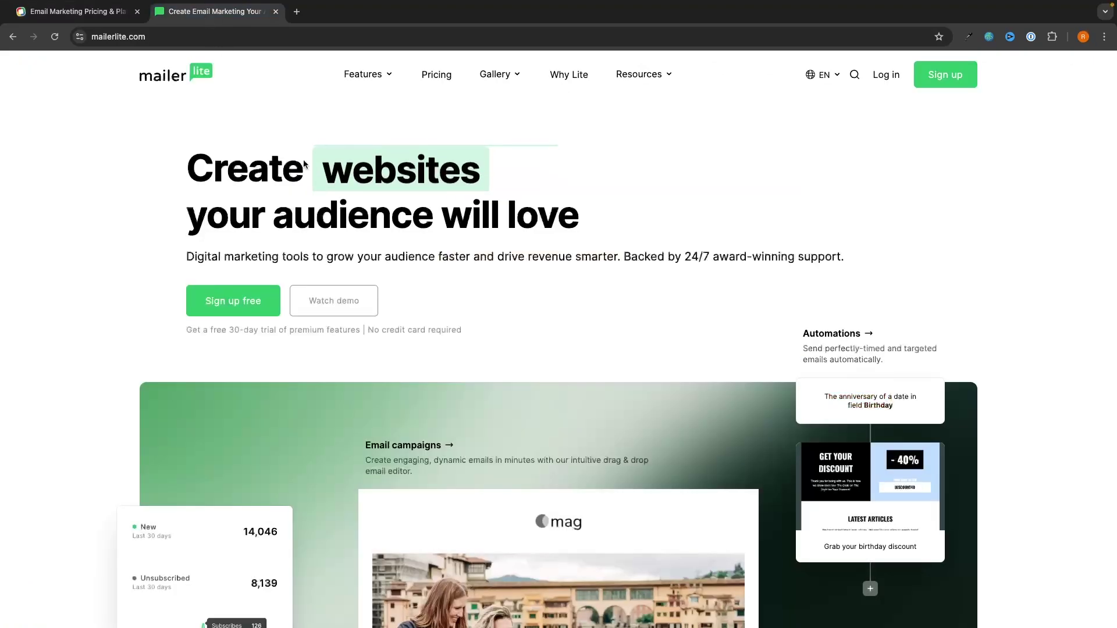
click(79, 13)
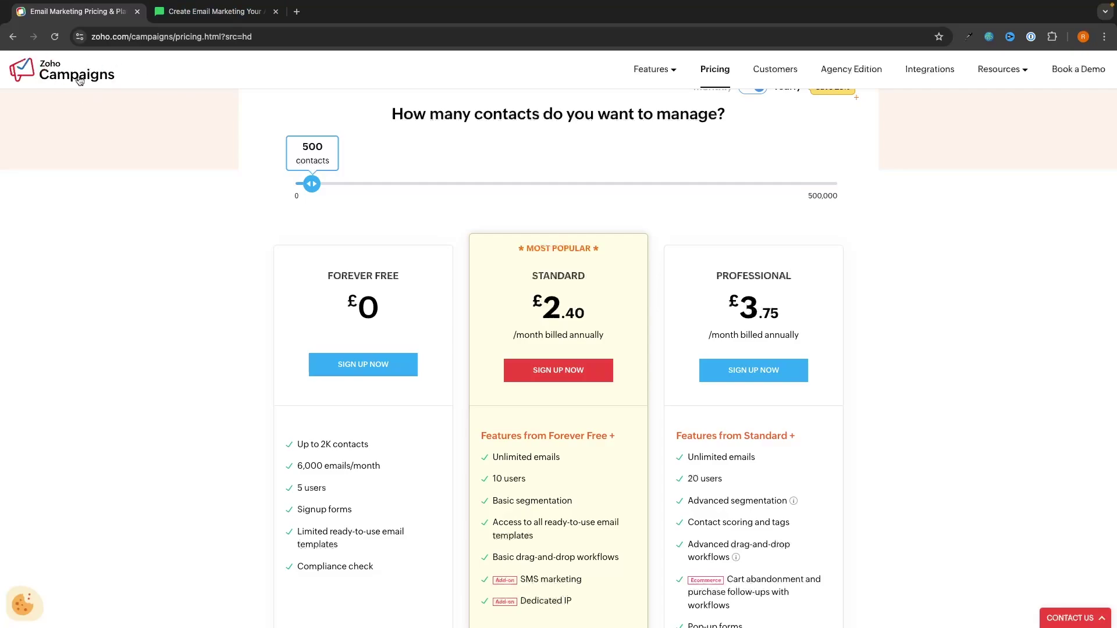
click(195, 11)
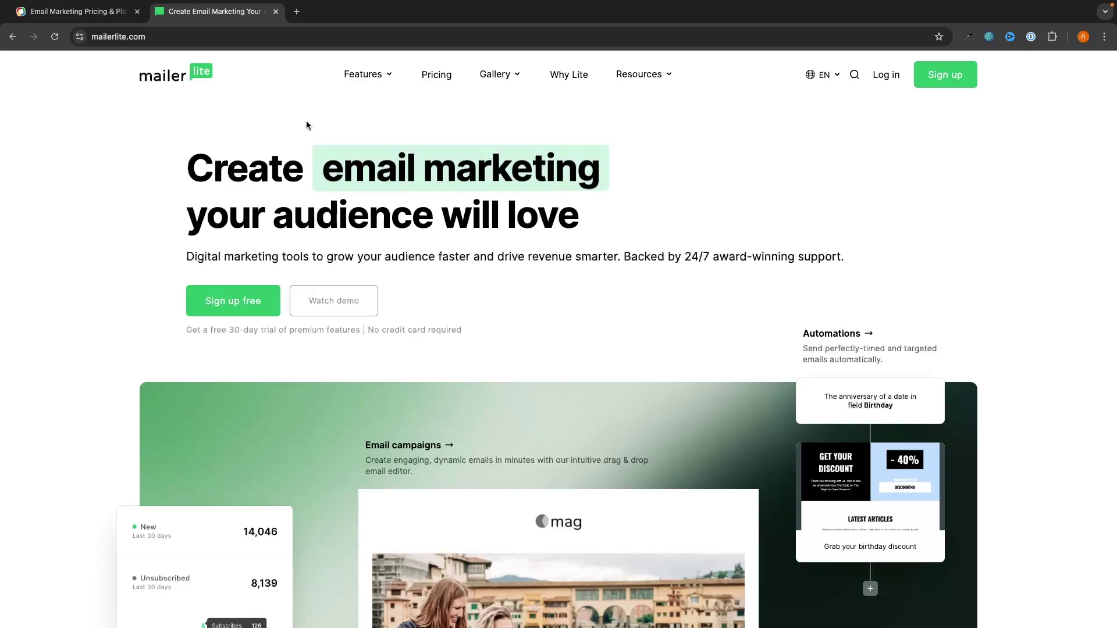
click(438, 79)
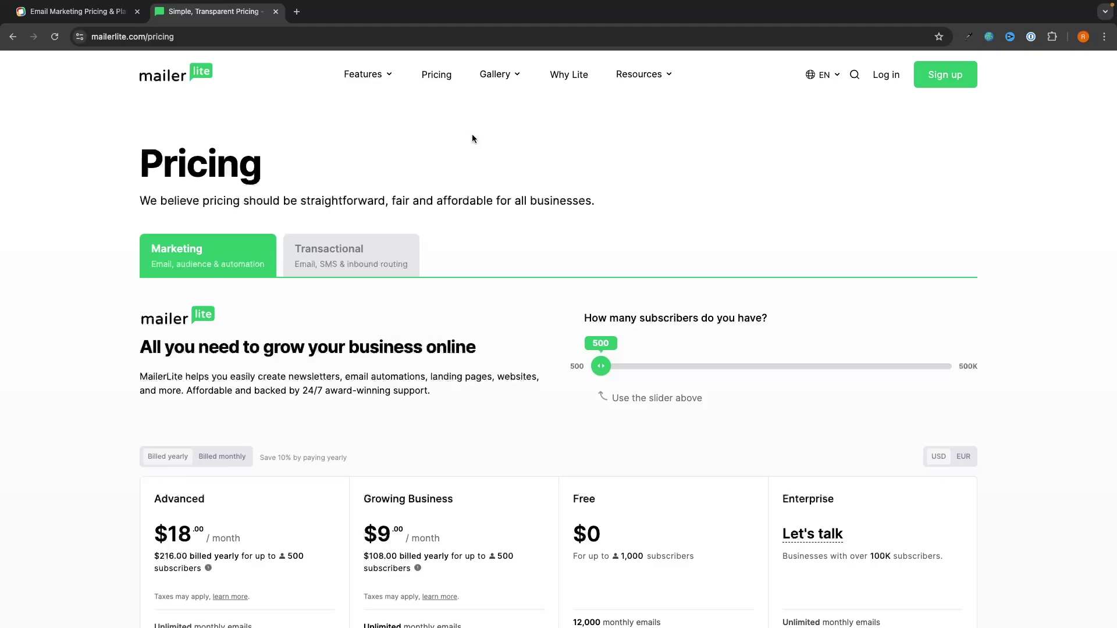
scroll(472, 139, down, 2)
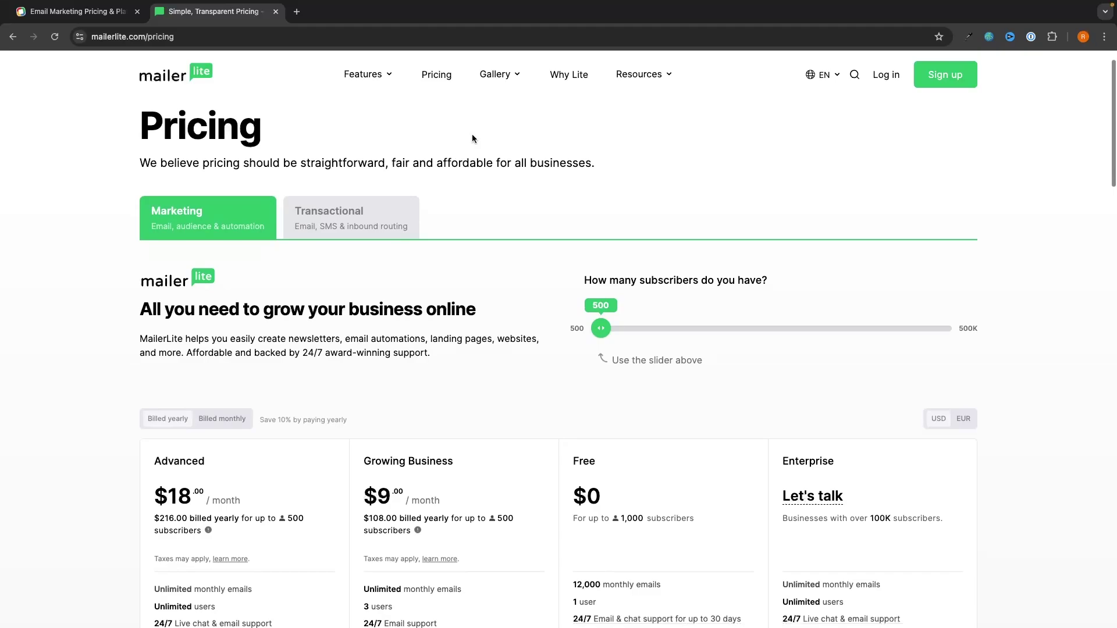
Set Zoho Campaigns pricing to 1,000 contacts and adjust MailerLite's subscriber slider to compare
click(79, 11)
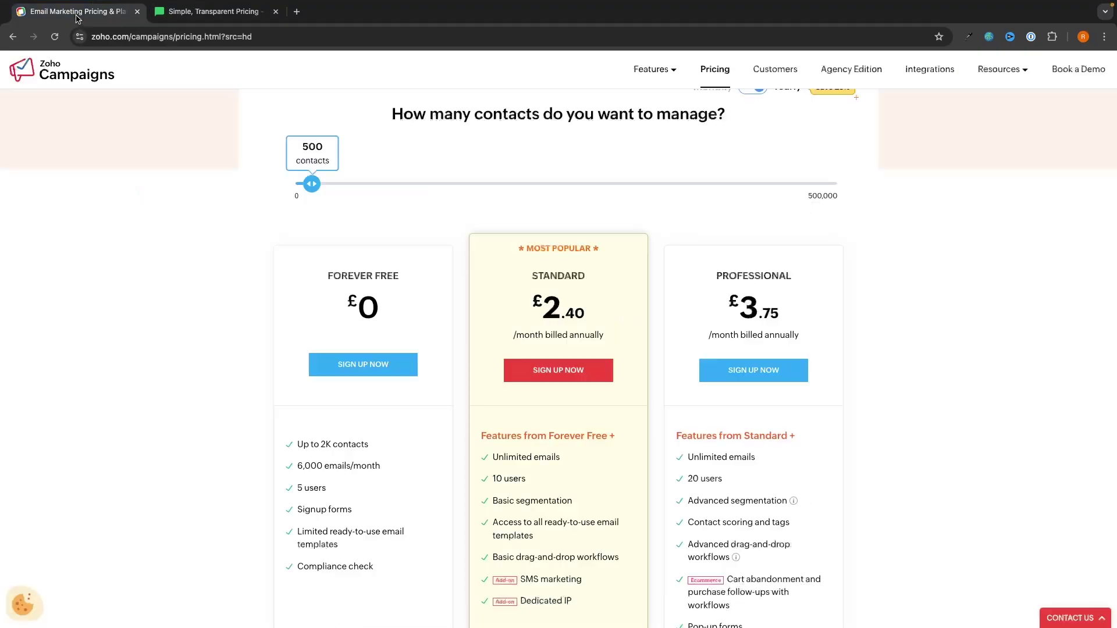
click(324, 184)
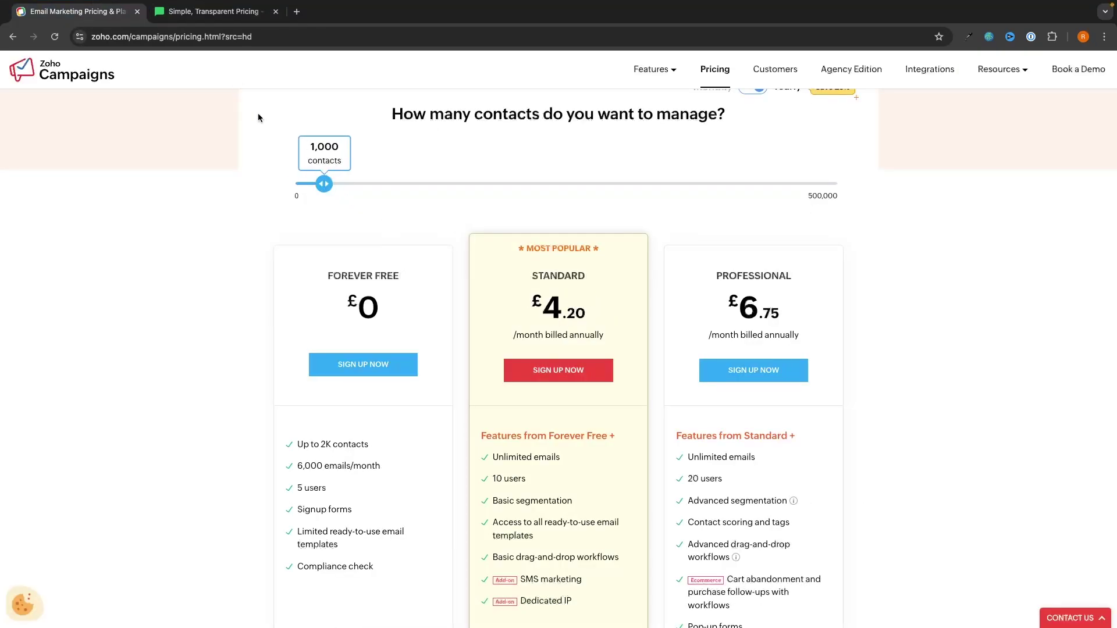
scroll(563, 331, up, 1)
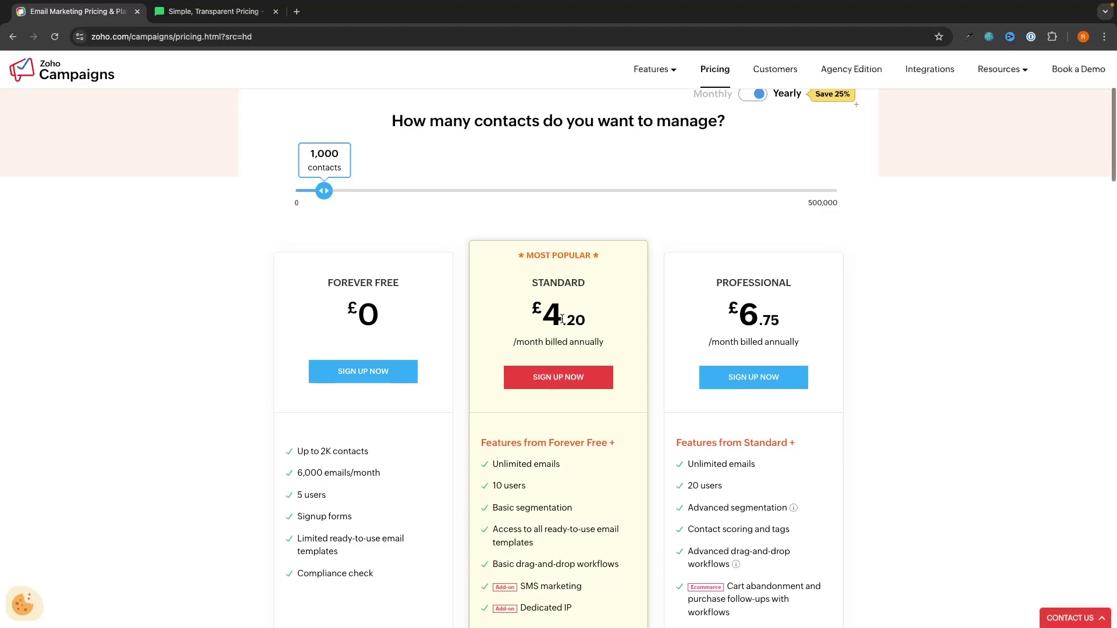
click(215, 11)
drag(604, 311, 608, 309)
scroll(630, 302, down, 2)
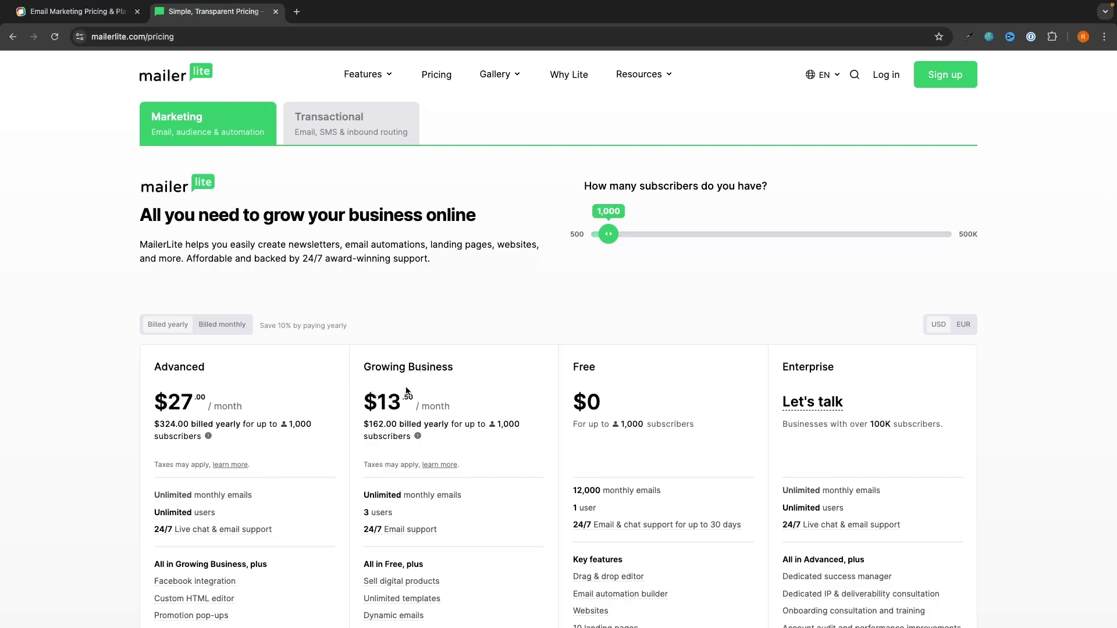
scroll(406, 387, down, 1)
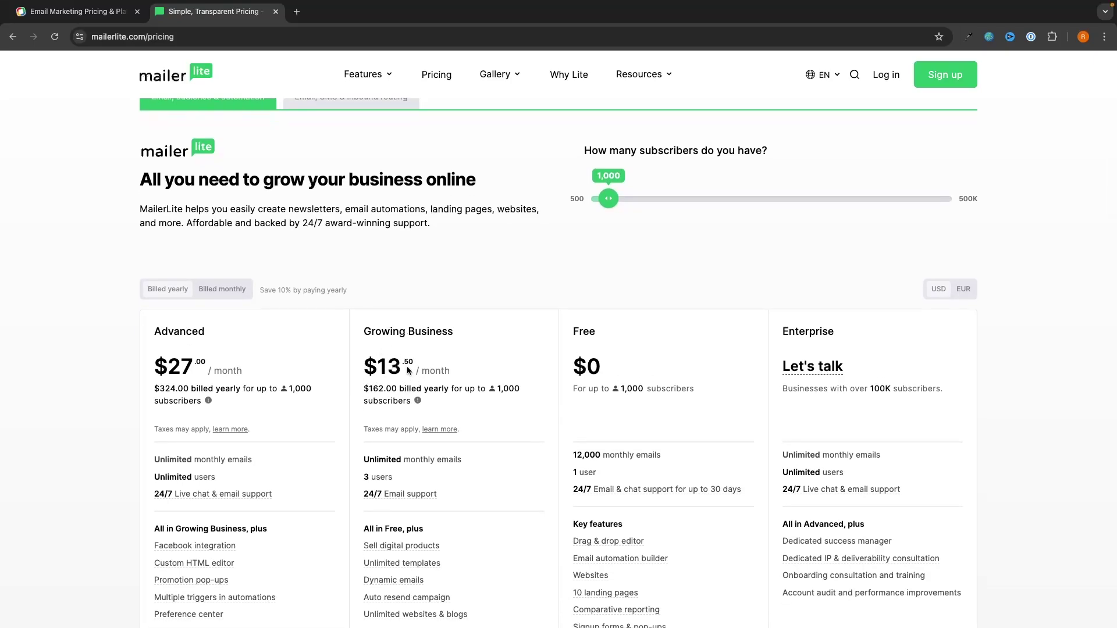
Raise Zoho to 10,000 contacts and MailerLite to 10K subscribers, then push Zoho toward 20,000
click(76, 11)
drag(322, 200, 429, 193)
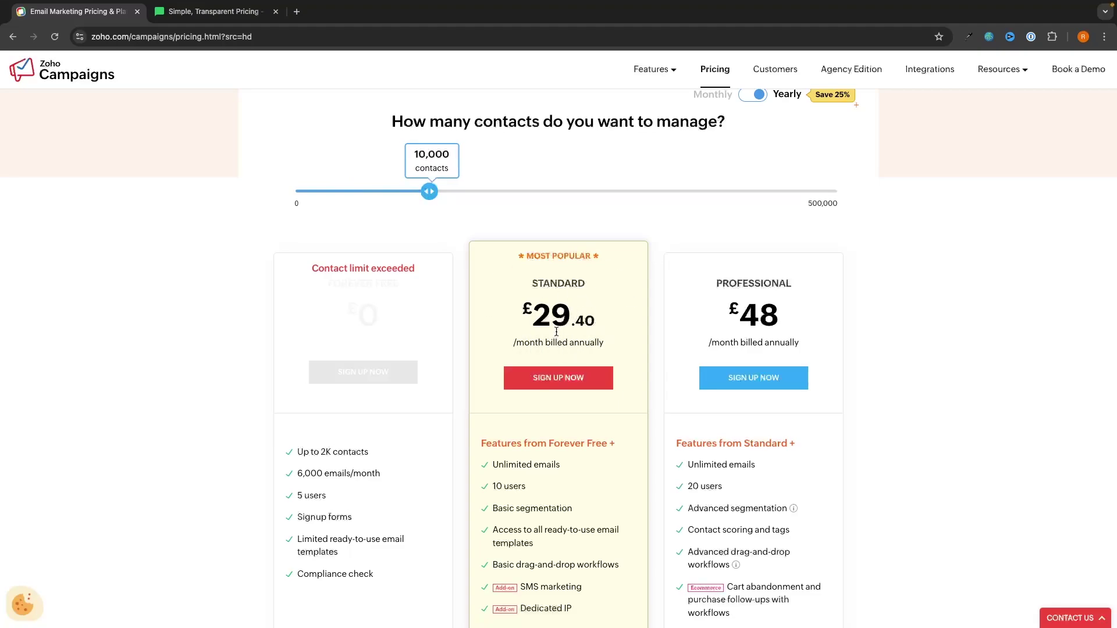
click(212, 11)
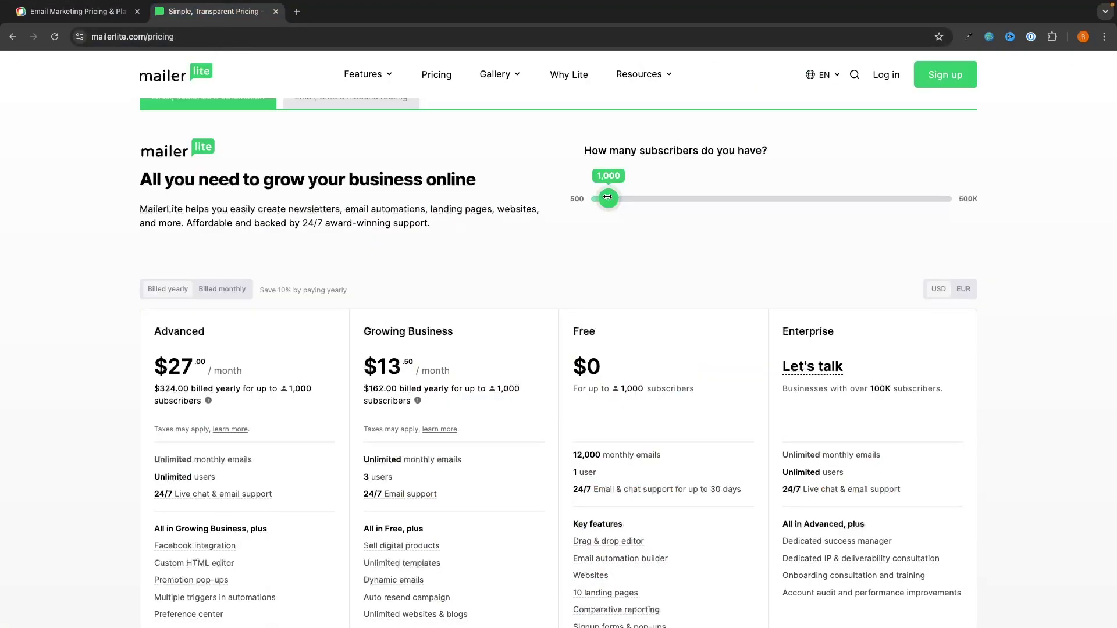
drag(607, 198, 641, 198)
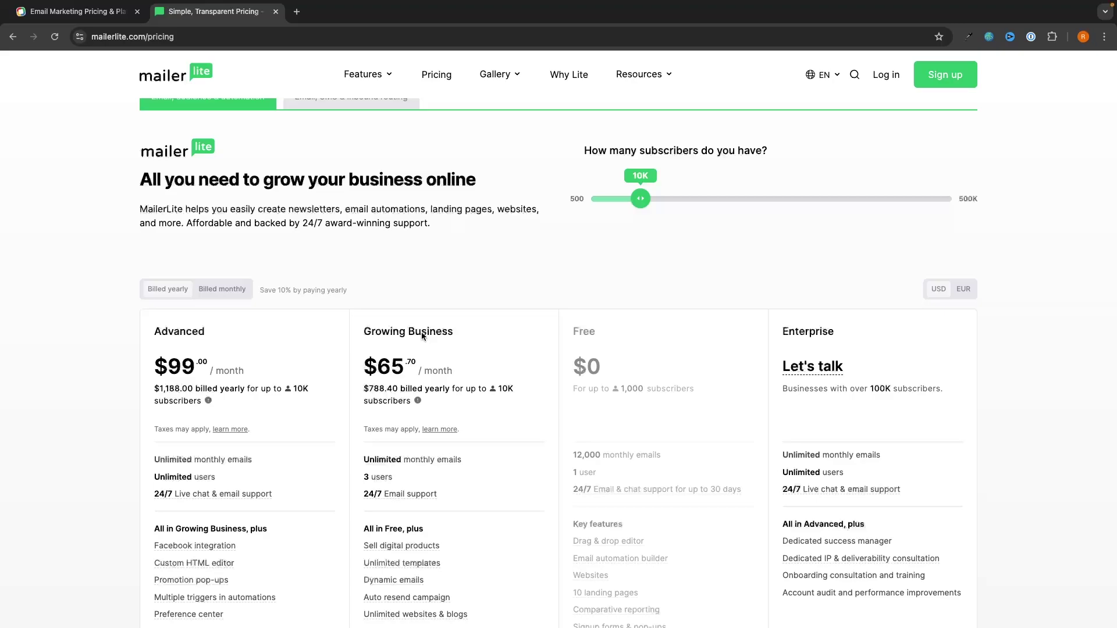
click(81, 12)
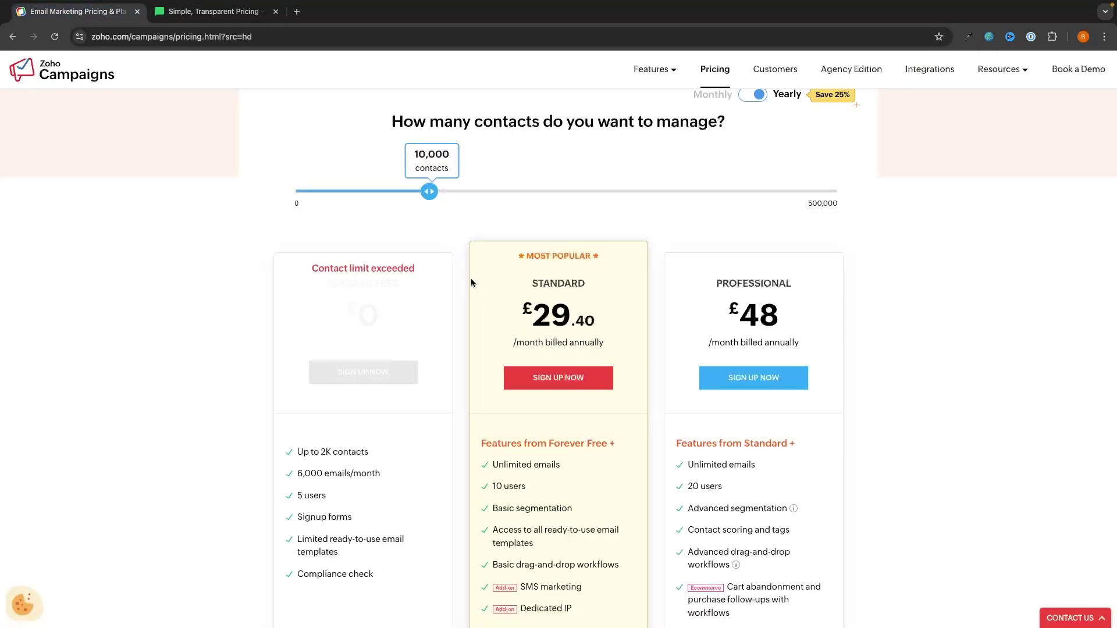
drag(432, 193, 548, 196)
Raise MailerLite's subscriber count to 20K
key(ctrl+Tab)
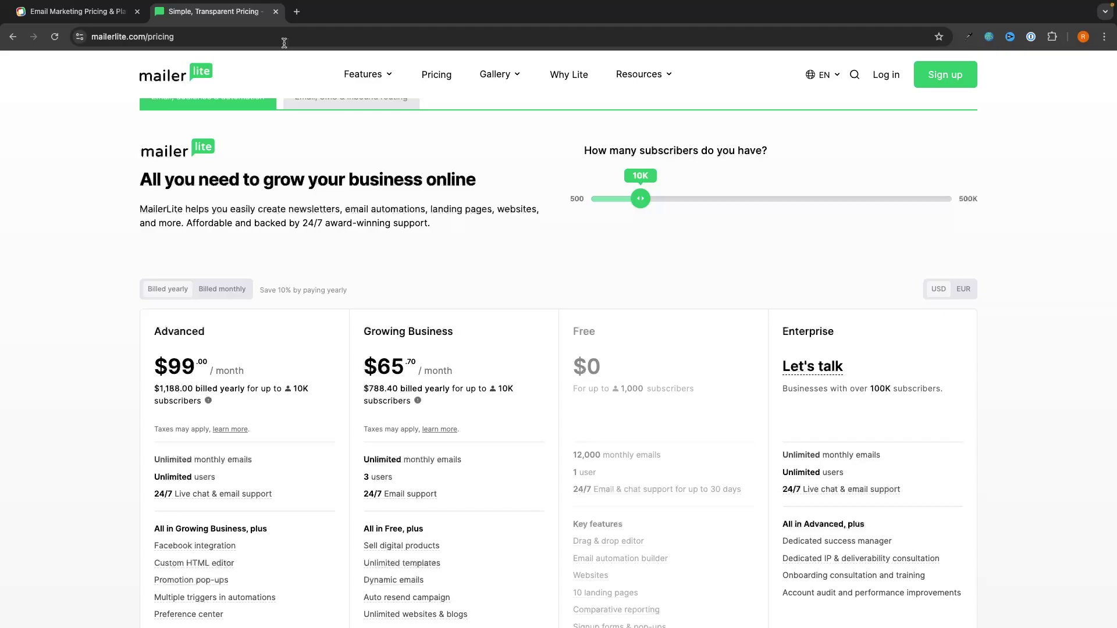
mouse_move(649, 208)
mouse_down()
mouse_move(675, 208)
mouse_move(665, 207)
mouse_up()
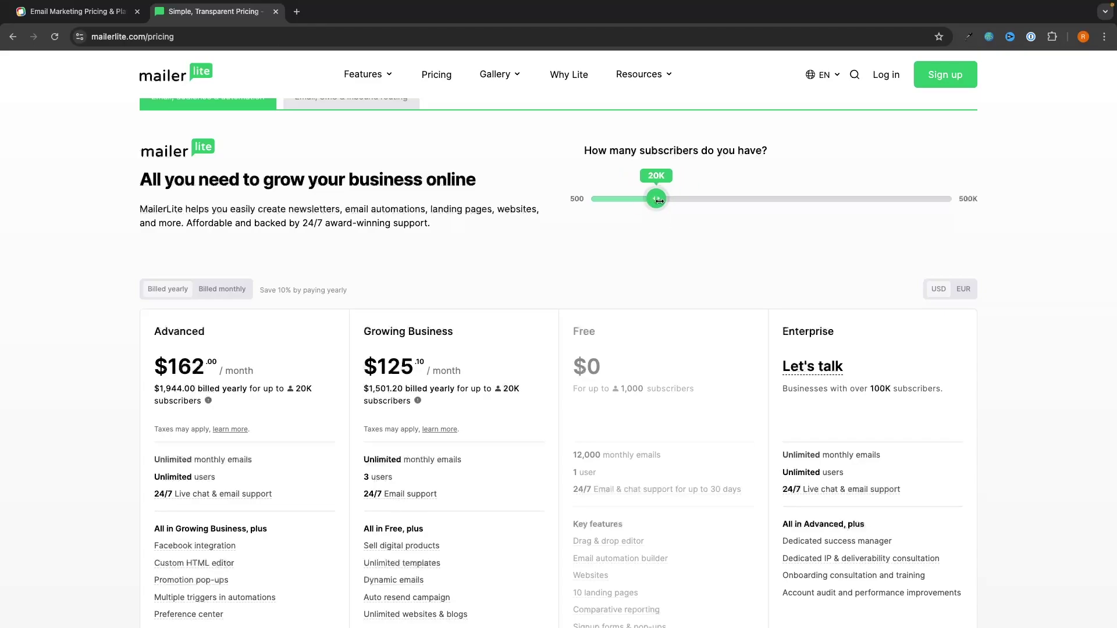
scroll(581, 279, down, 1)
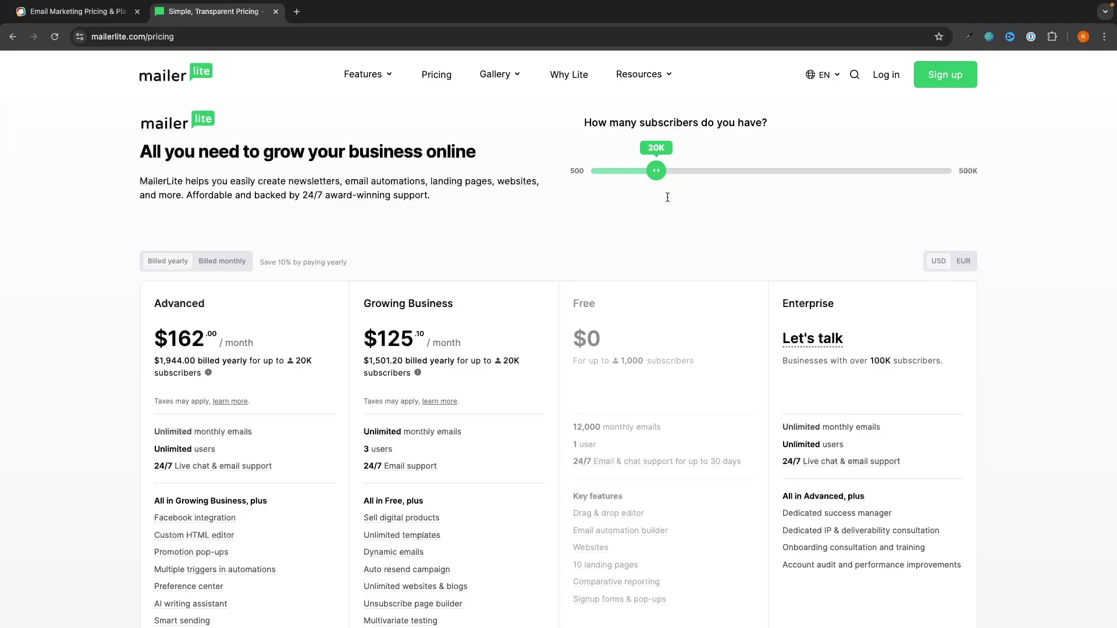
Review Zoho's 20,000-contact pricing (Standard £44.40) and return to the Zoho Campaigns home page
key(ctrl+shift+Tab)
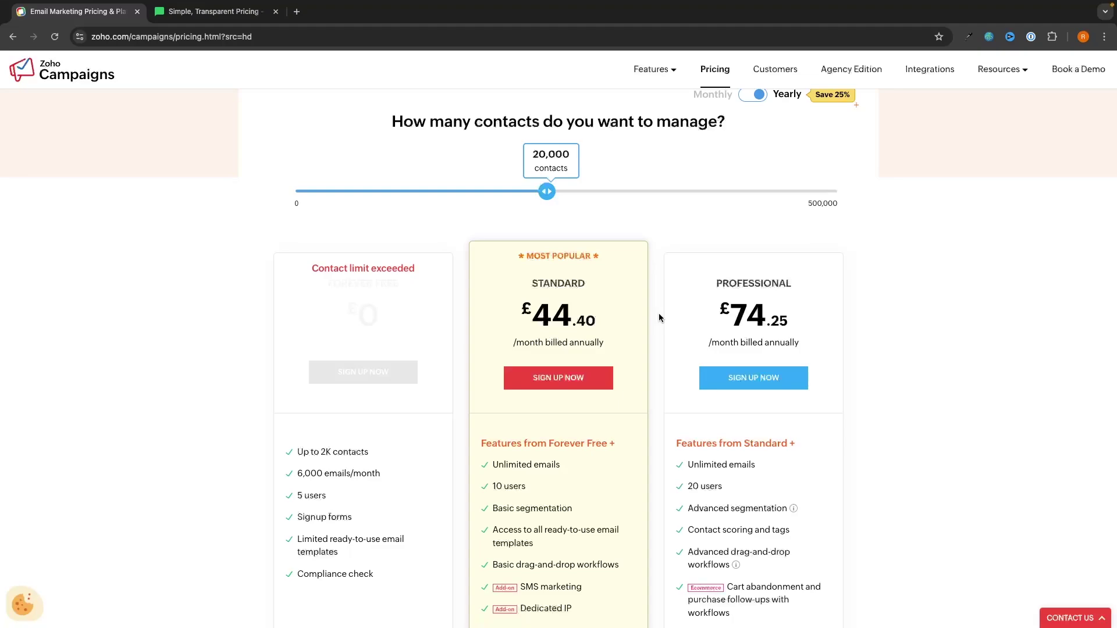
scroll(690, 224, down, 1)
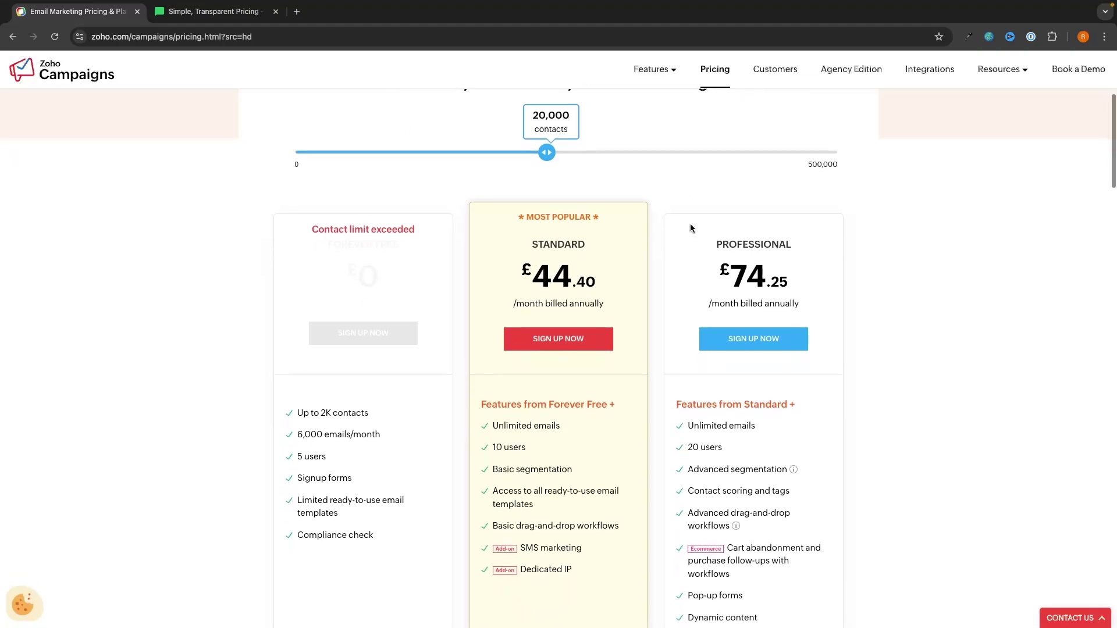
scroll(690, 228, up, 1)
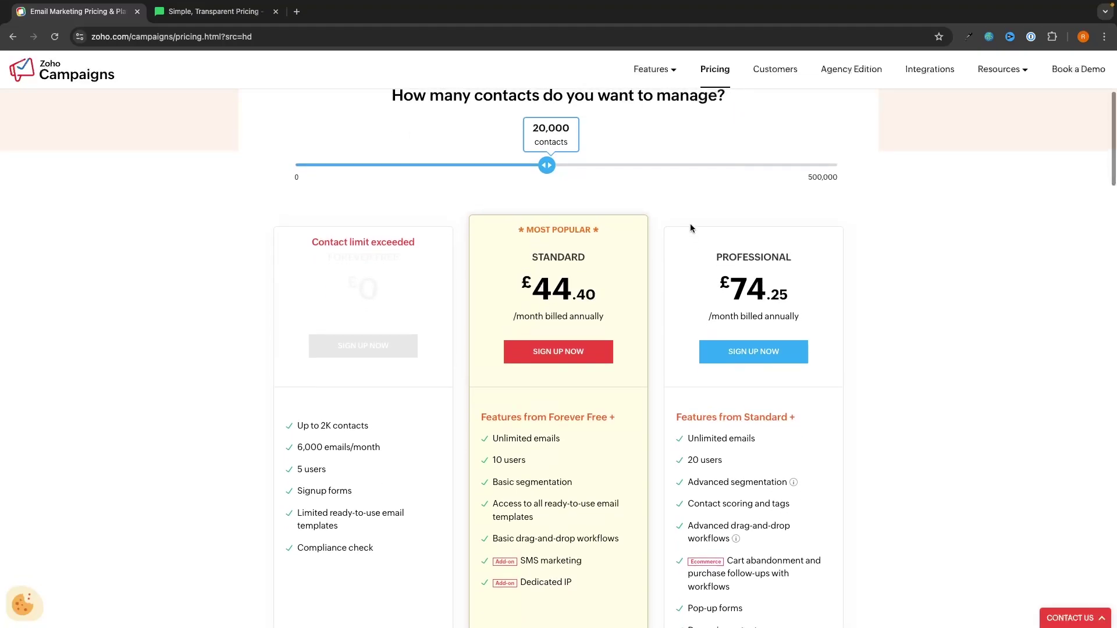
scroll(691, 227, down, 1)
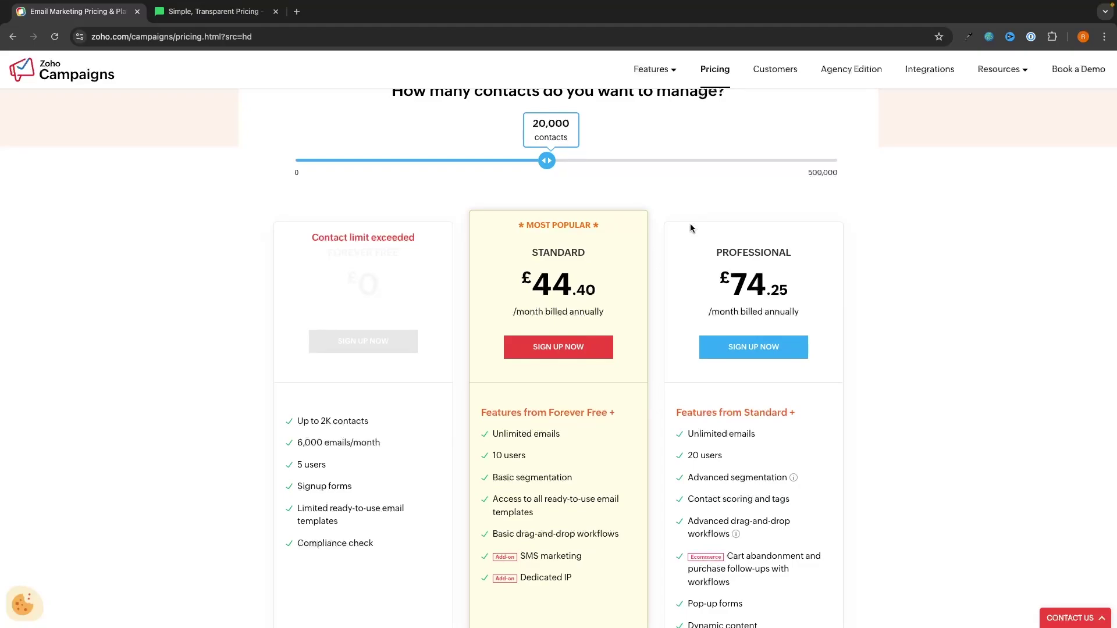
click(61, 75)
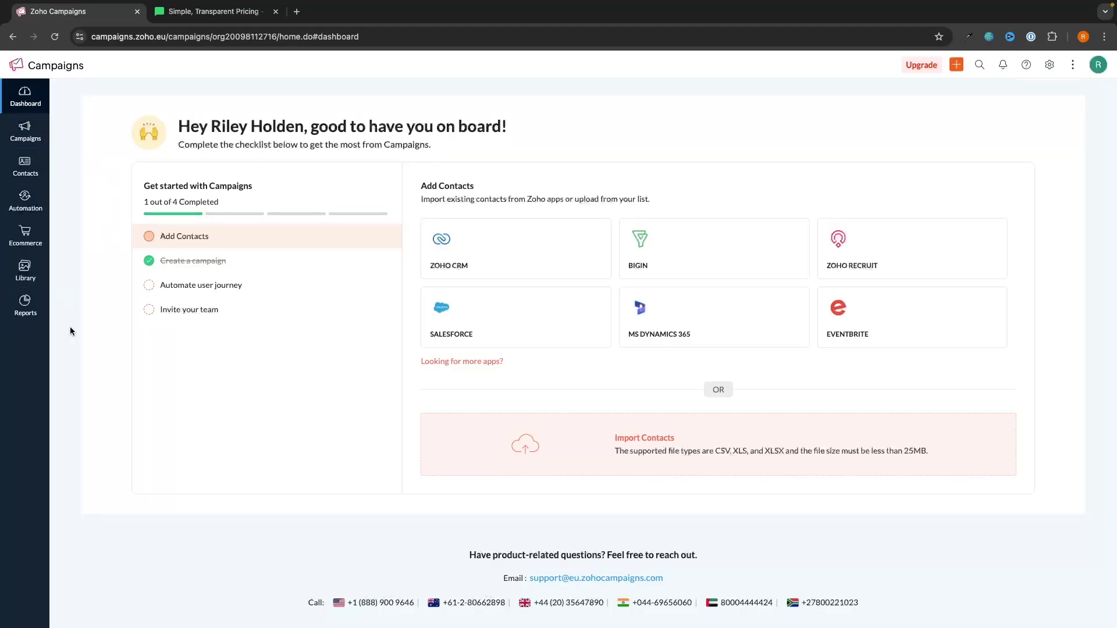
Start a new Regular email campaign in Zoho, then start a new MailerLite campaign for comparison
scroll(366, 281, down, 1)
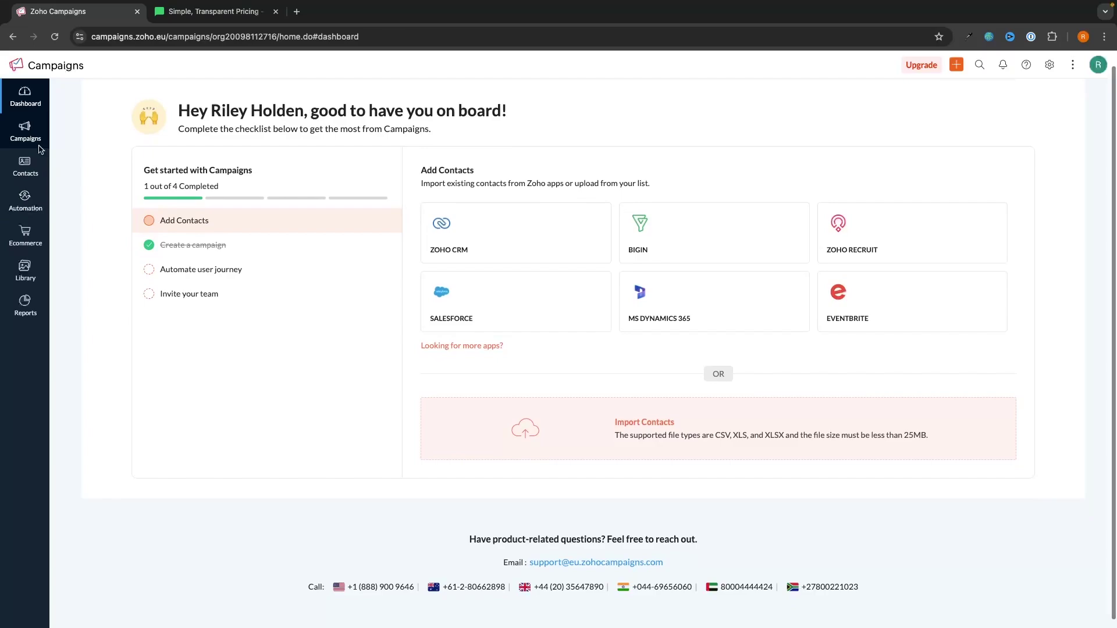
mouse_move(25, 131)
click(72, 126)
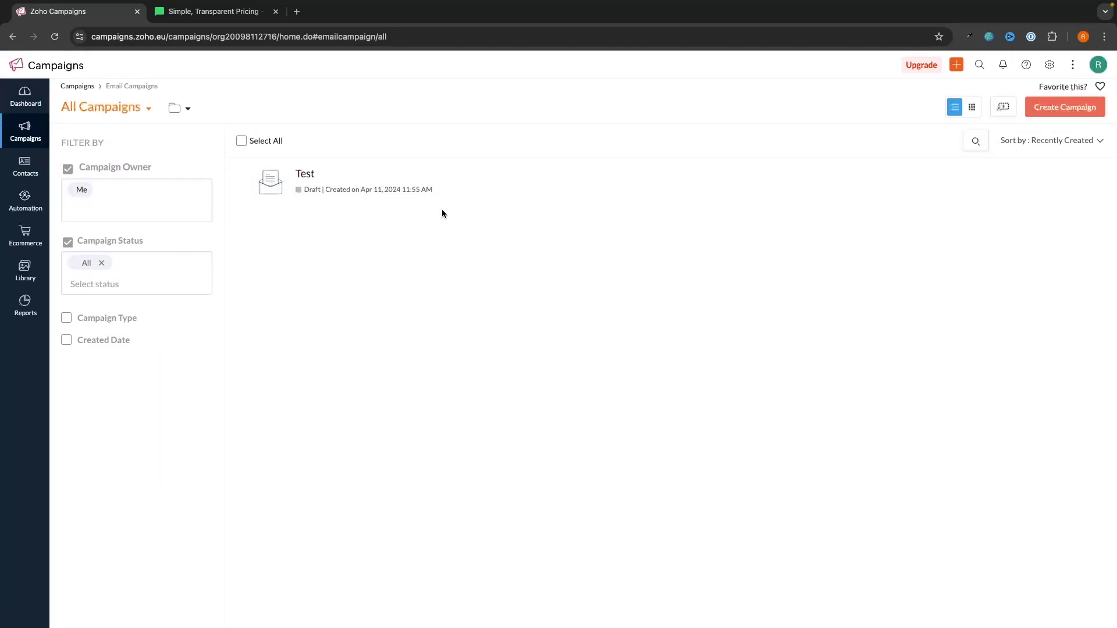
click(1073, 117)
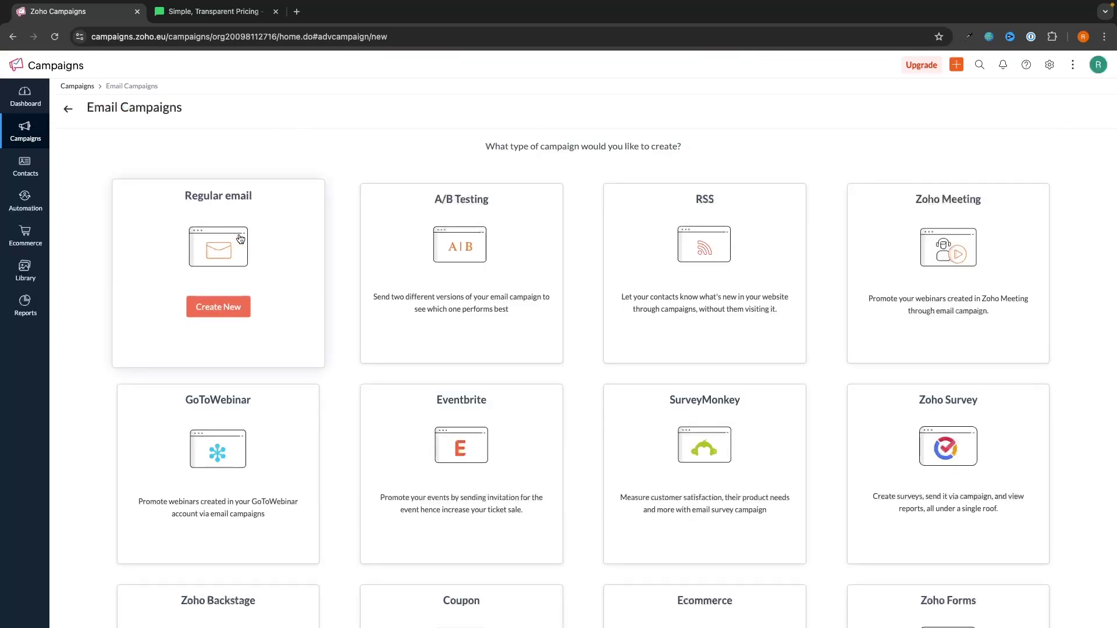
click(218, 306)
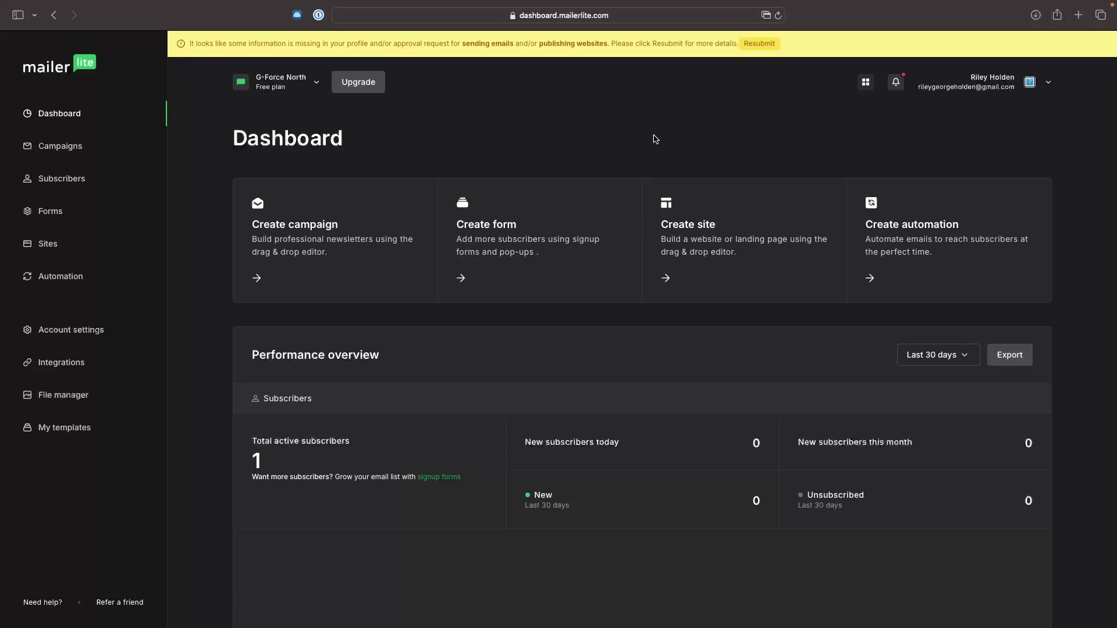
click(86, 149)
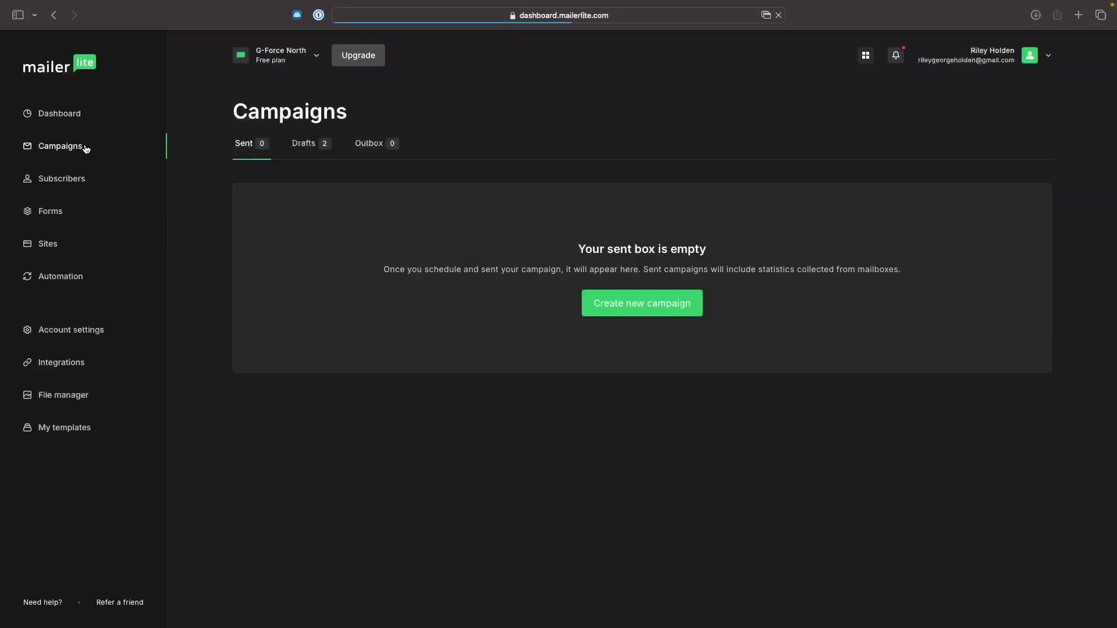
click(601, 300)
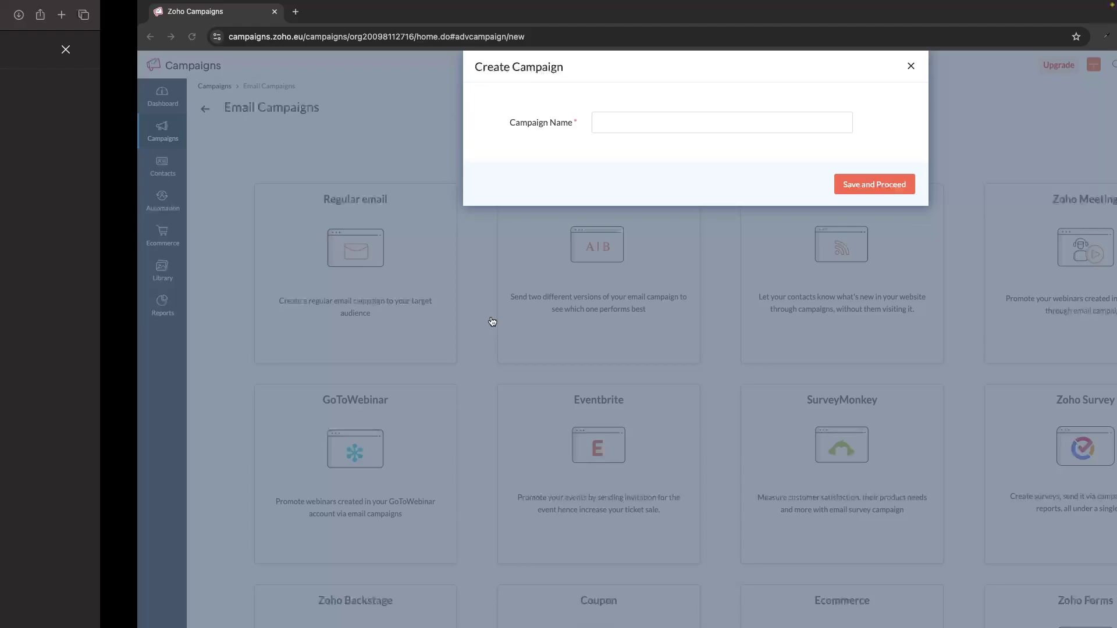
Close the Create Campaign naming dialog to get back to the campaign-type chooser
click(774, 69)
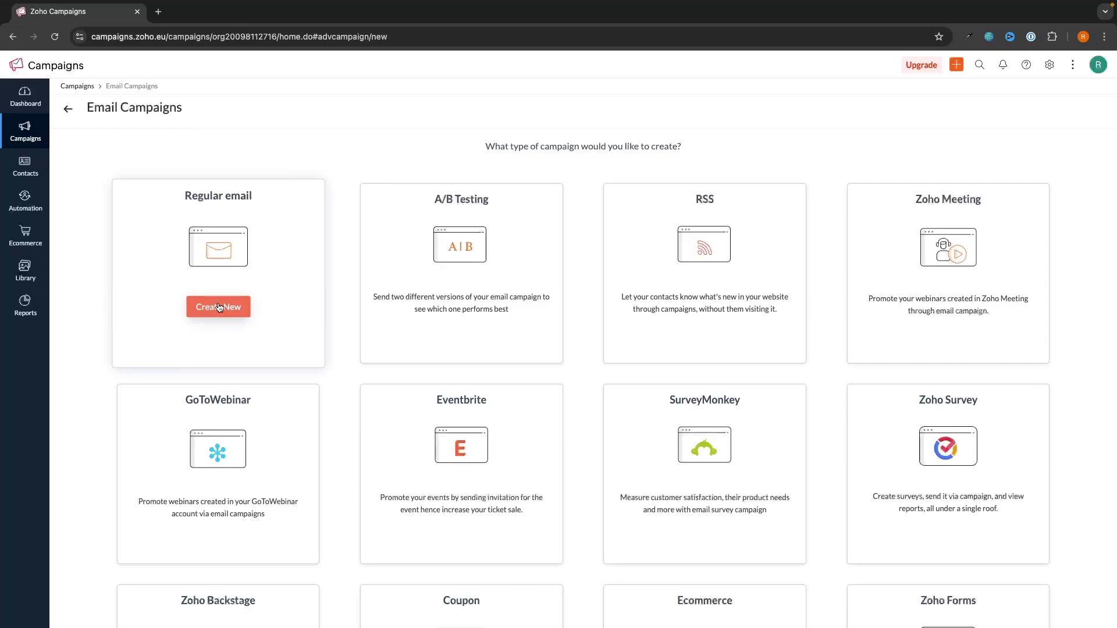
Create a Regular email campaign named 'Test' and open its Create Content options
click(219, 305)
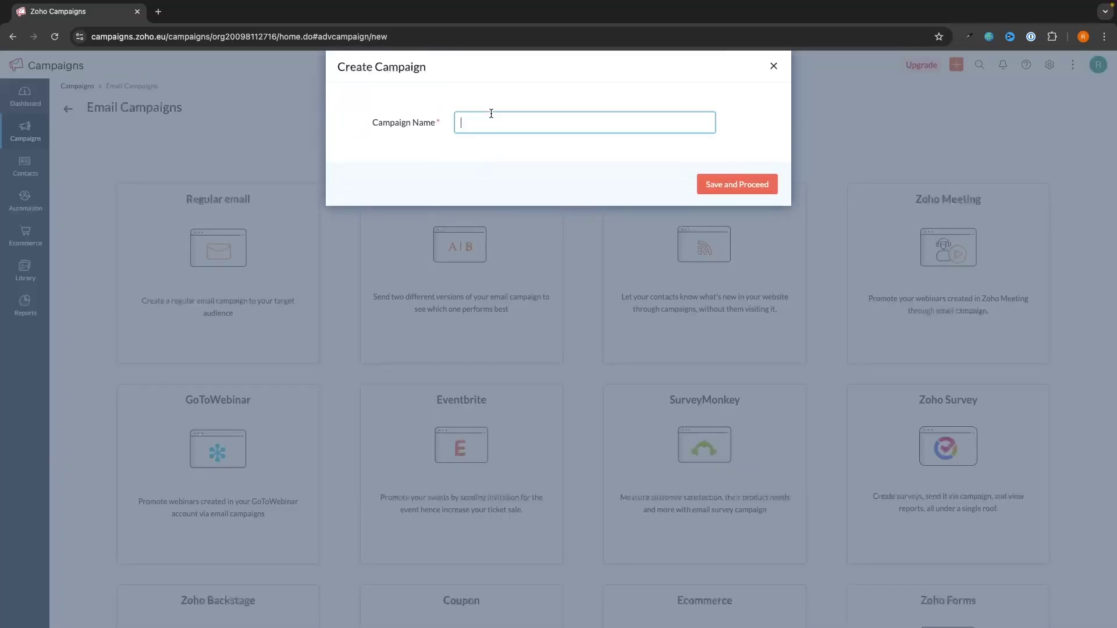
click(708, 181)
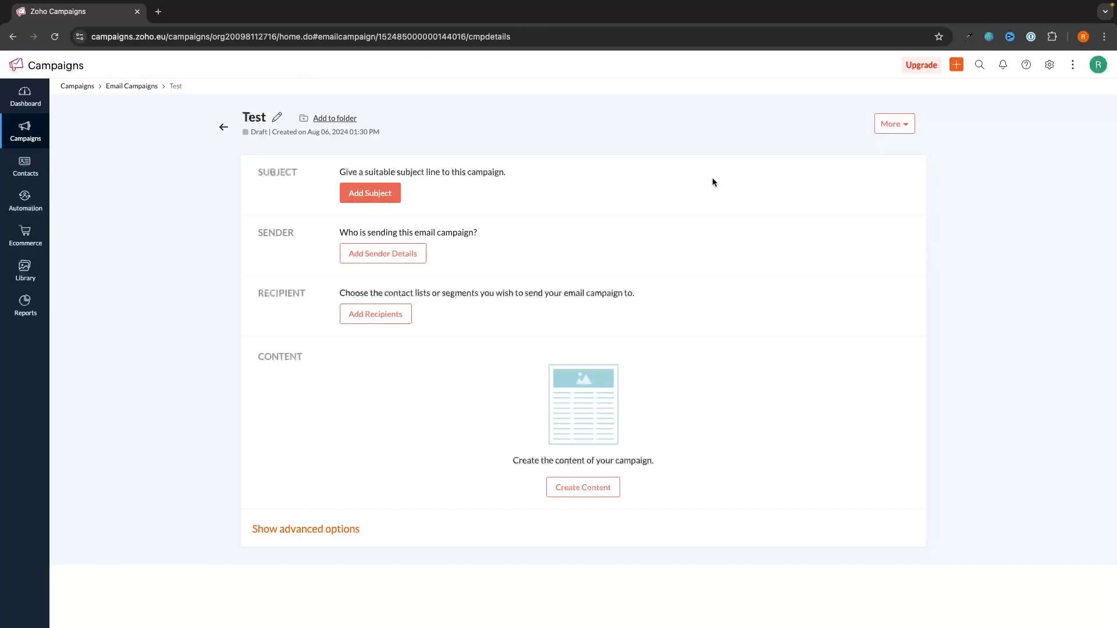
click(567, 486)
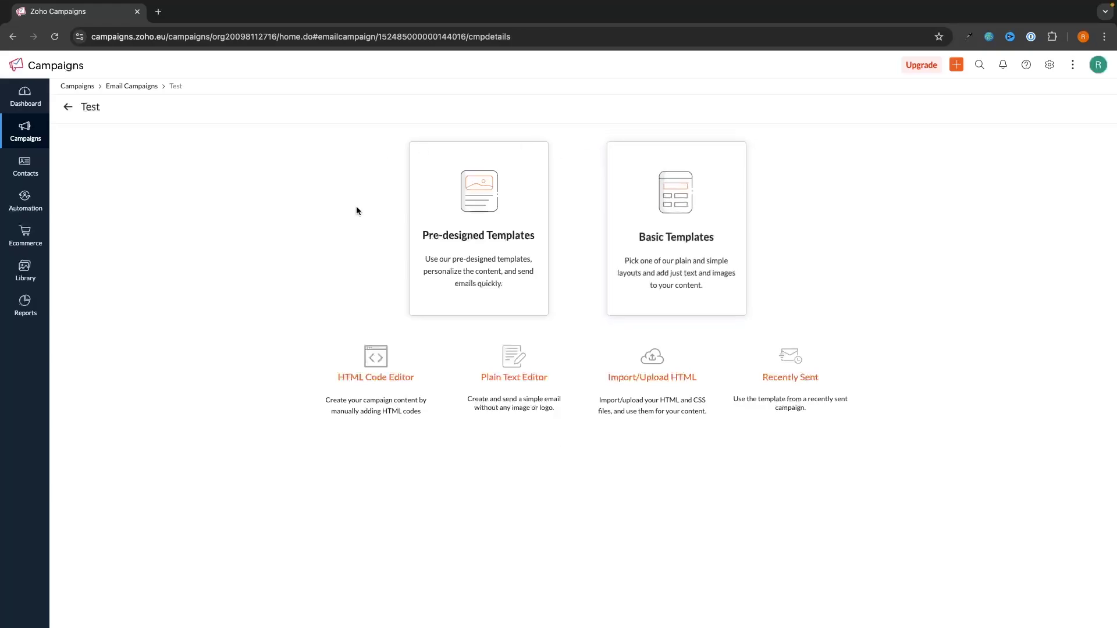
Browse the pre-designed templates through the Holidays, Thank you and Sales categories
click(460, 241)
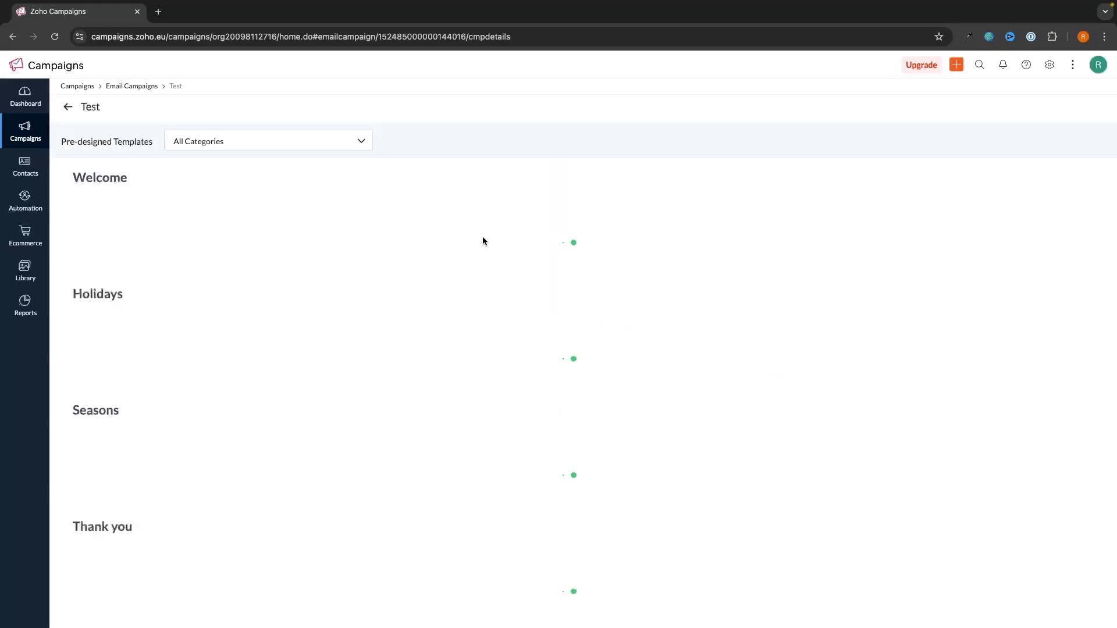
scroll(510, 326, down, 4)
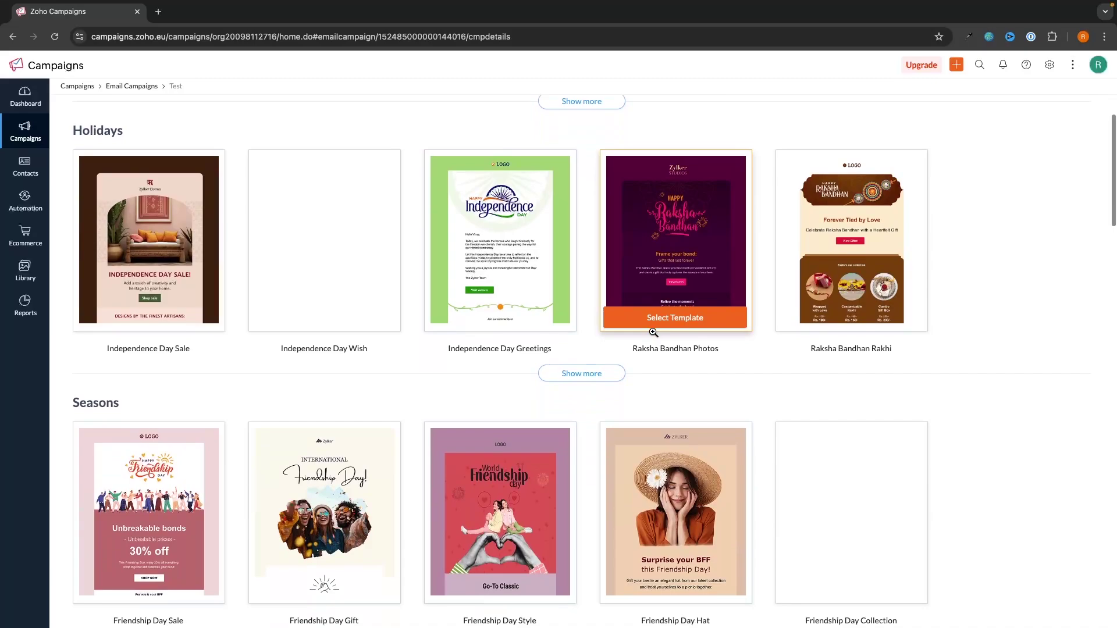
scroll(653, 332, down, 8)
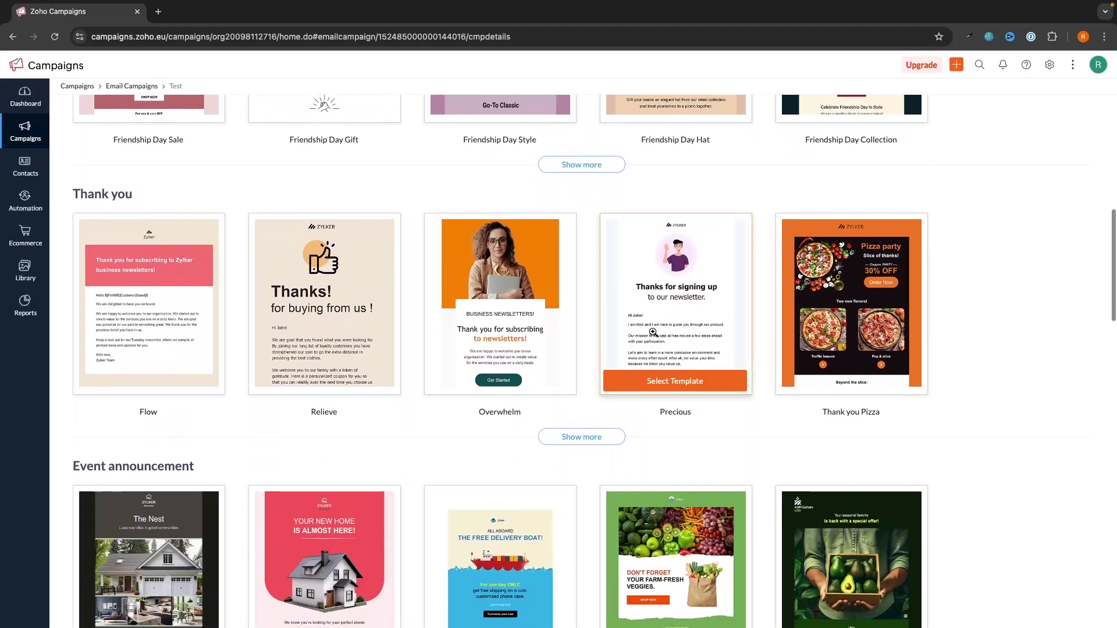
scroll(653, 332, down, 10)
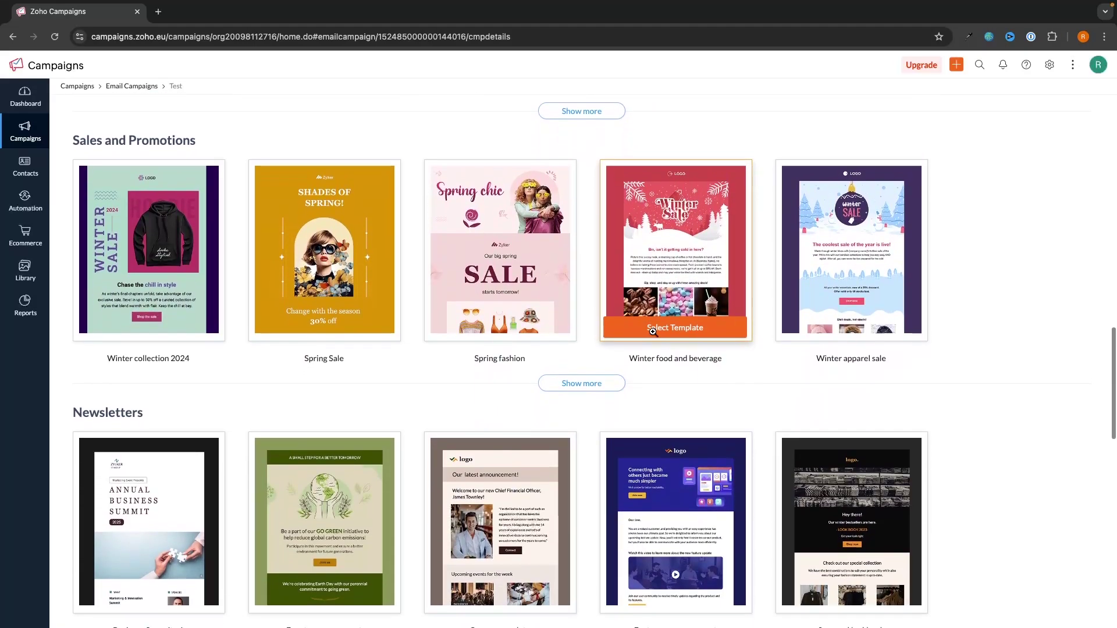
scroll(653, 333, down, 1)
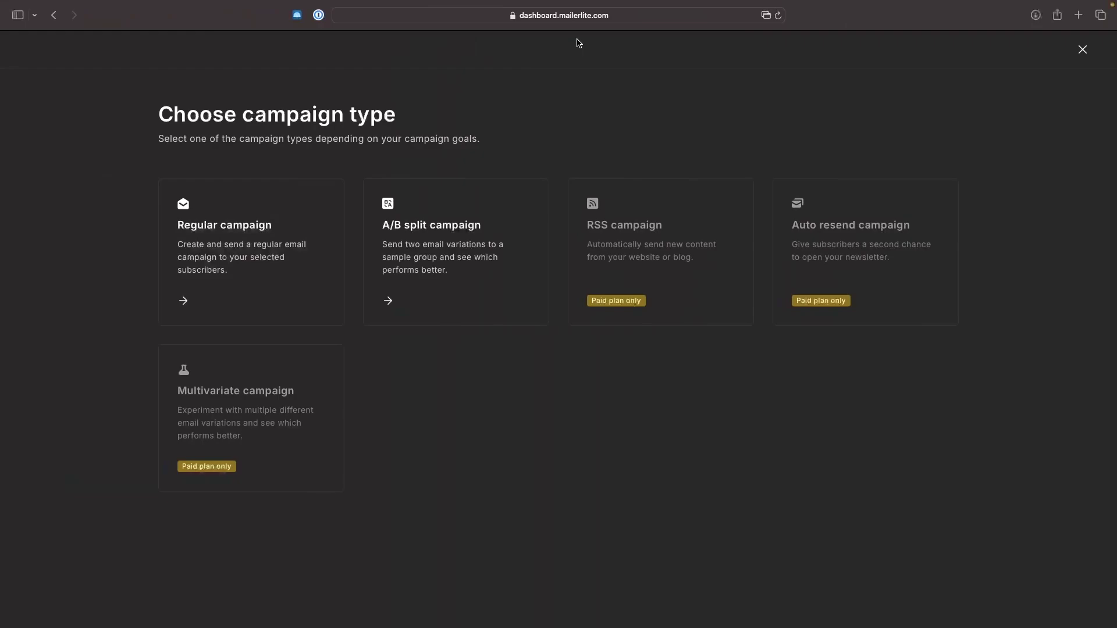
Choose a regular email campaign and page forward three times through MailerLite's template gallery
click(273, 211)
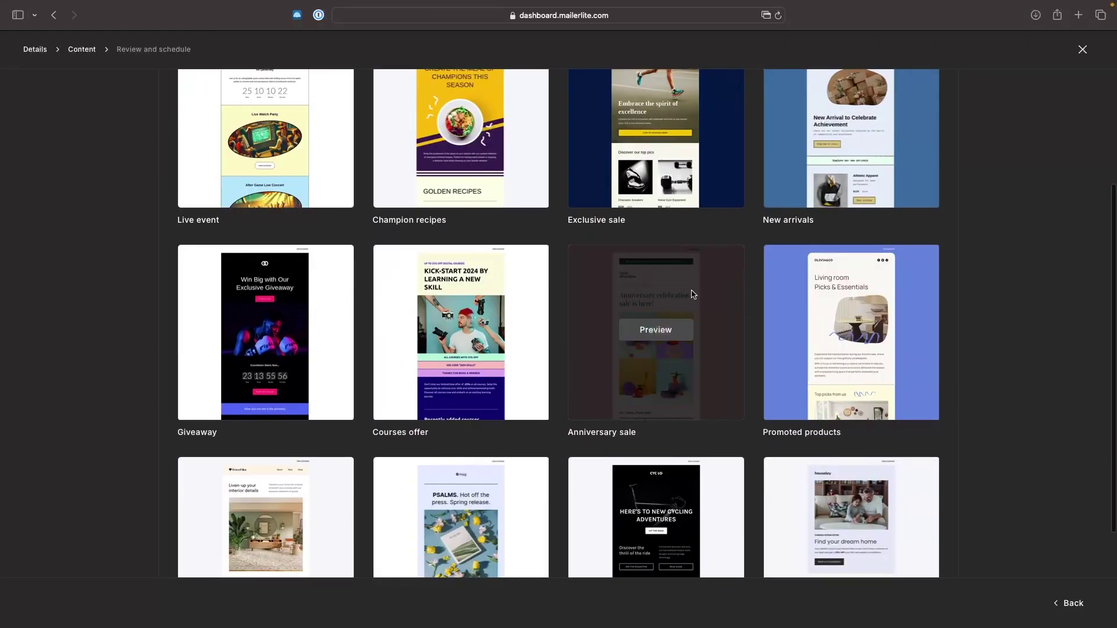
scroll(691, 292, down, 3)
click(919, 531)
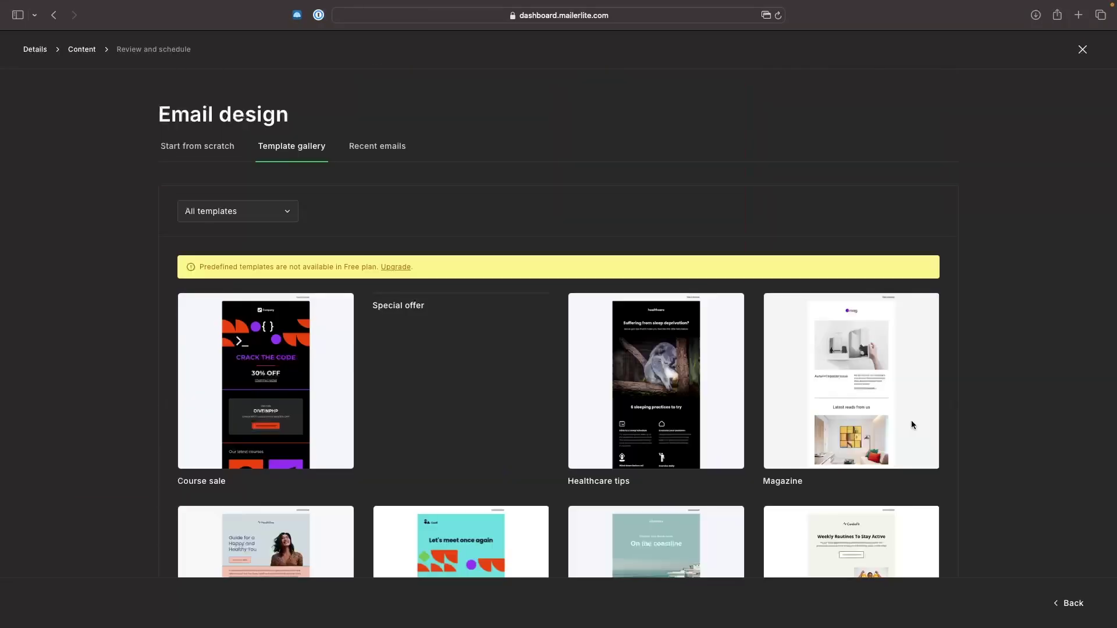
scroll(912, 424, down, 4)
scroll(1008, 417, down, 3)
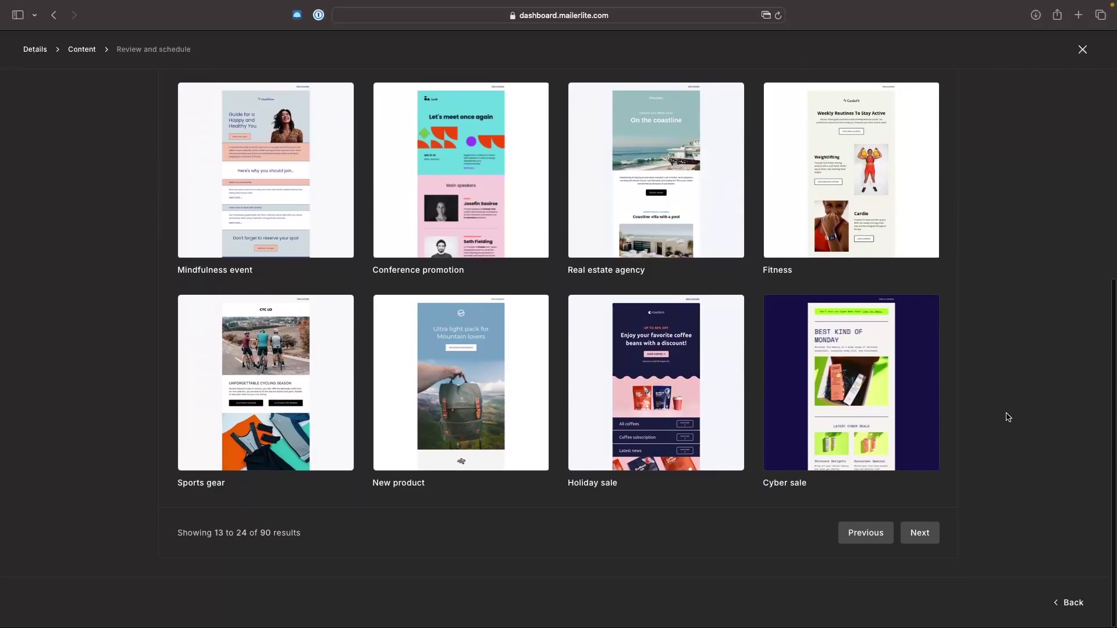
click(919, 533)
scroll(975, 412, down, 6)
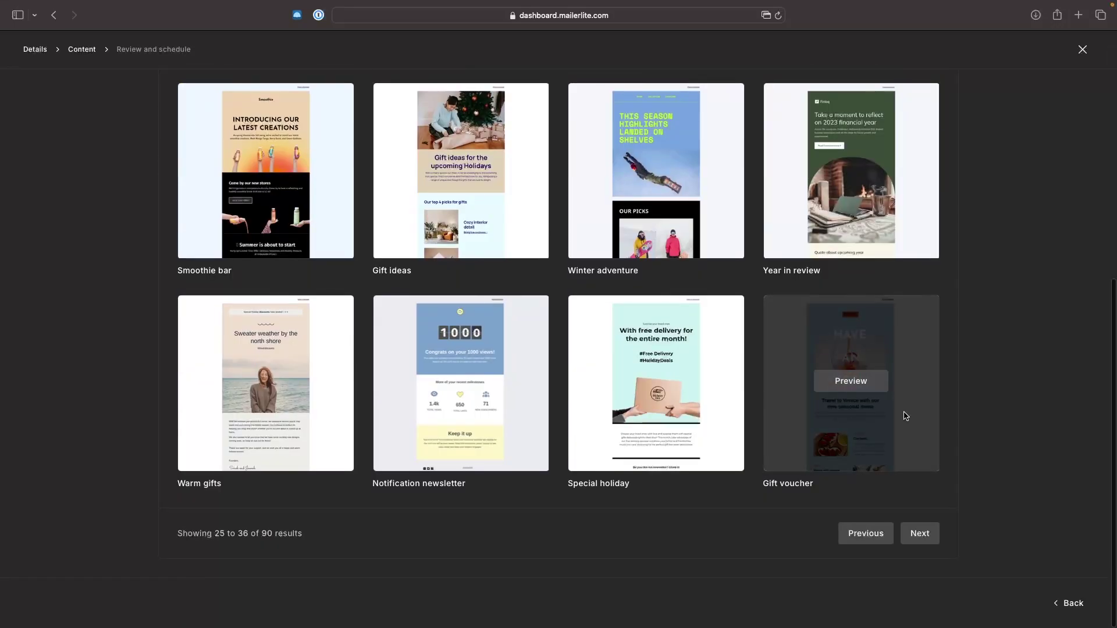
click(914, 533)
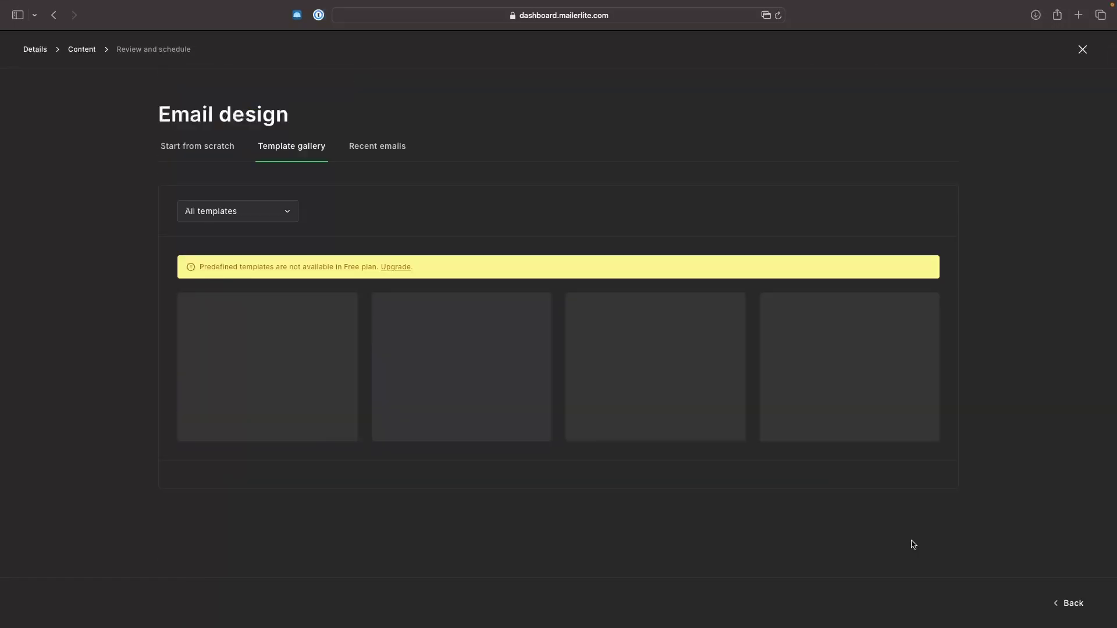
scroll(896, 494, down, 5)
scroll(886, 465, down, 2)
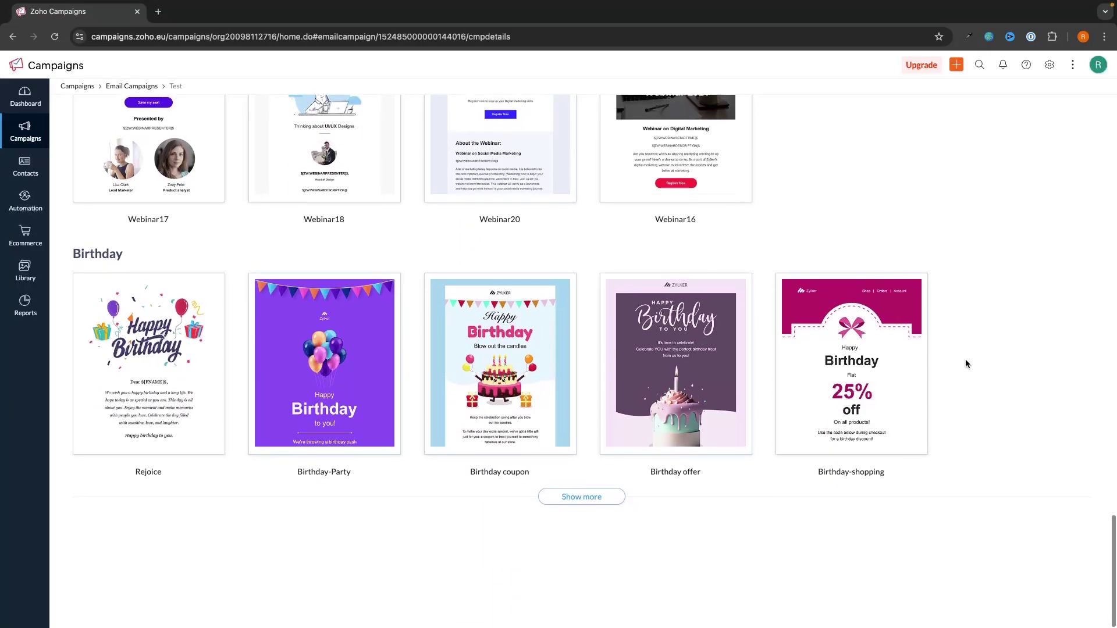
Step back one page to templates 25–36 of 90 and scroll through them
scroll(965, 363, up, 10)
scroll(965, 358, up, 4)
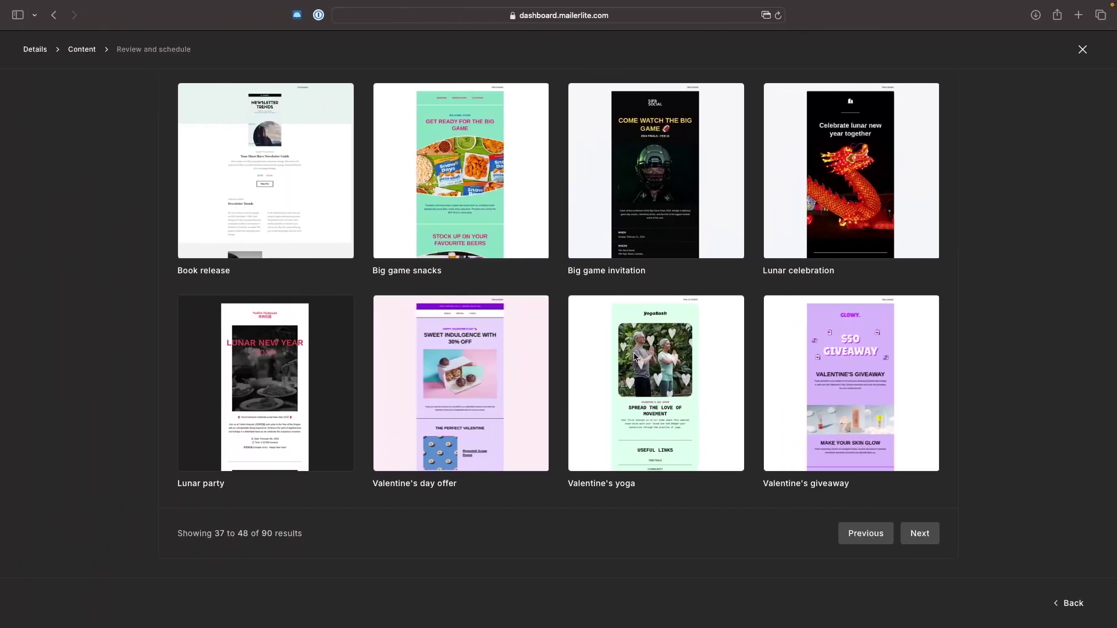
scroll(635, 357, up, 10)
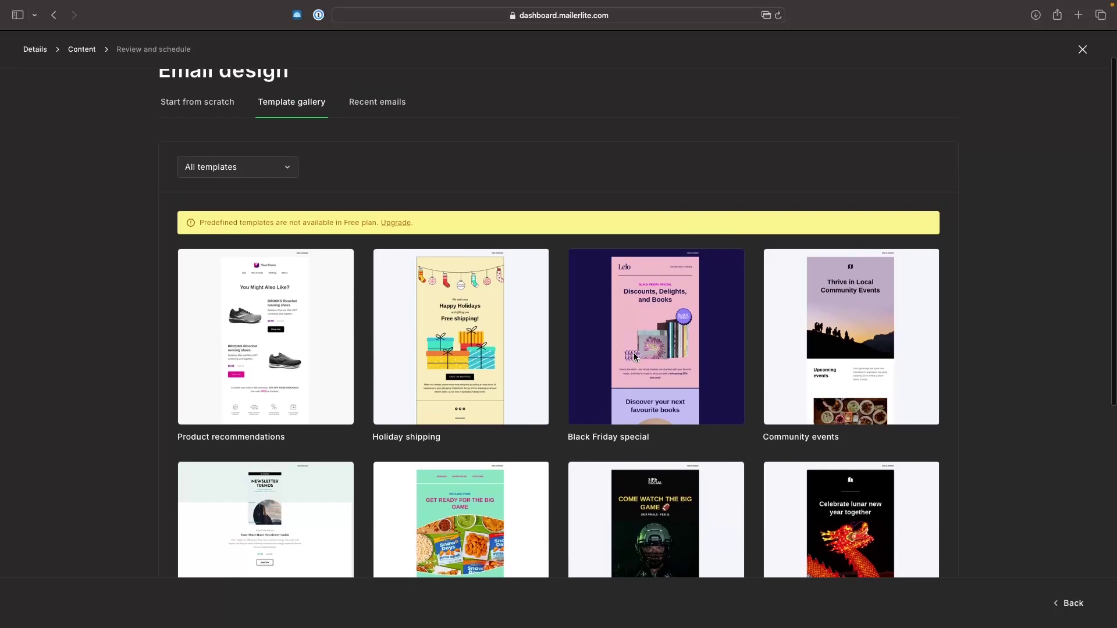
scroll(636, 357, down, 1)
scroll(635, 357, down, 10)
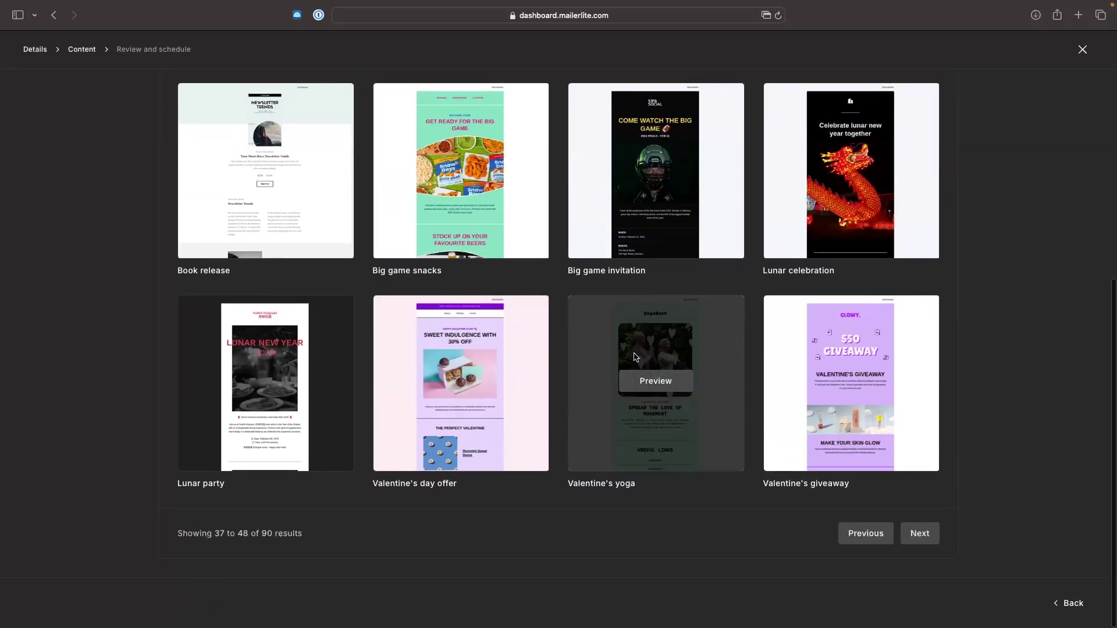
click(868, 531)
scroll(857, 430, down, 4)
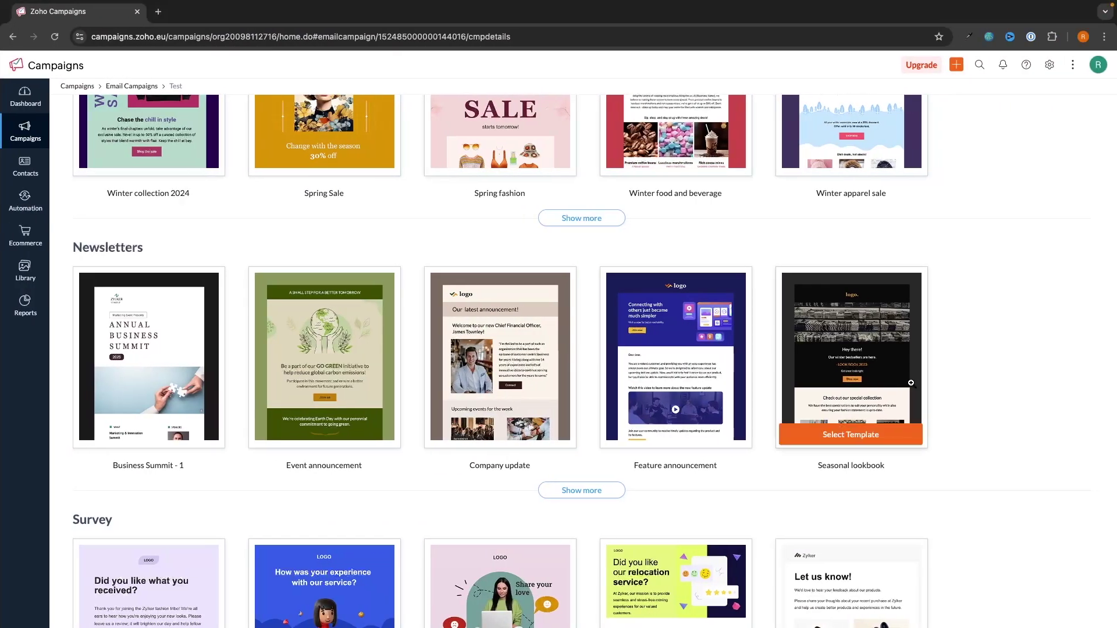
scroll(913, 360, up, 5)
scroll(924, 333, down, 2)
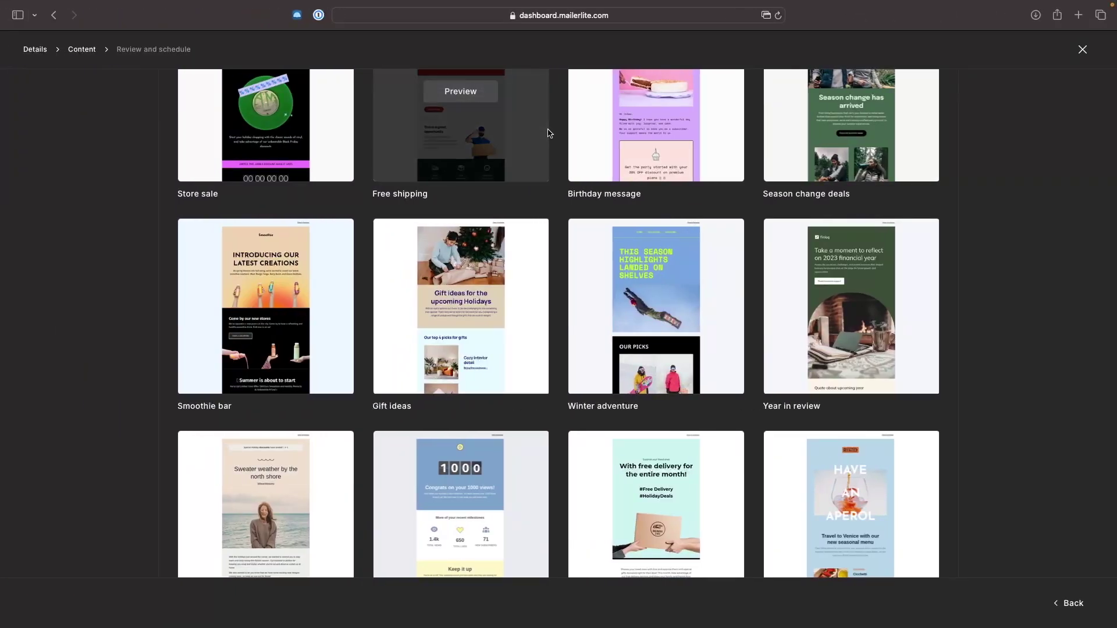
scroll(981, 227, down, 4)
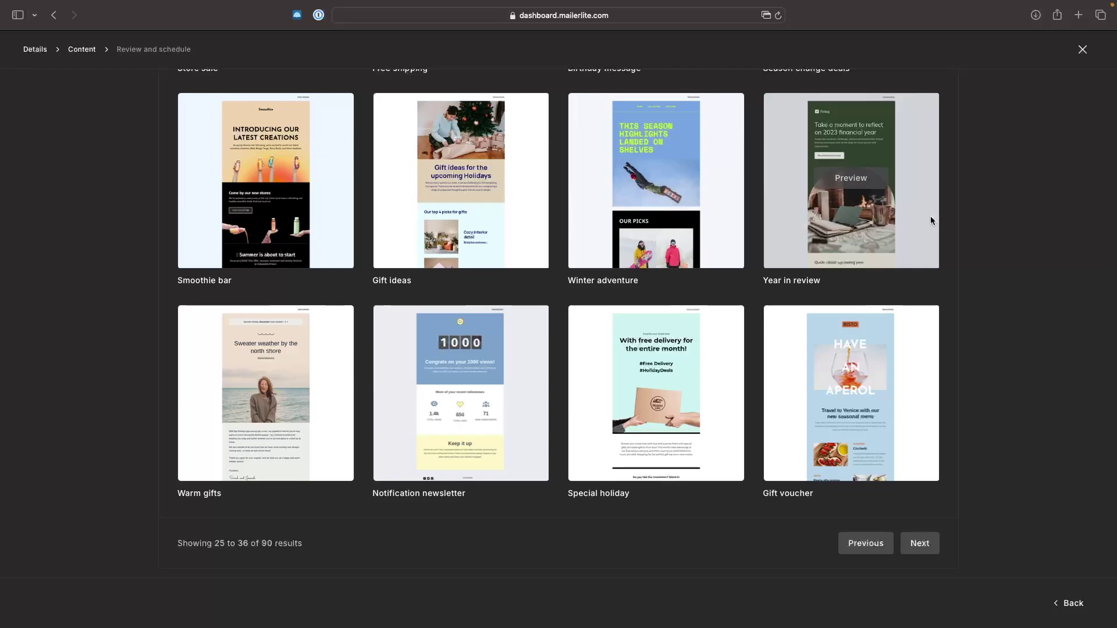
Load convertkit.com in a new browser tab
key(ctrl+Right)
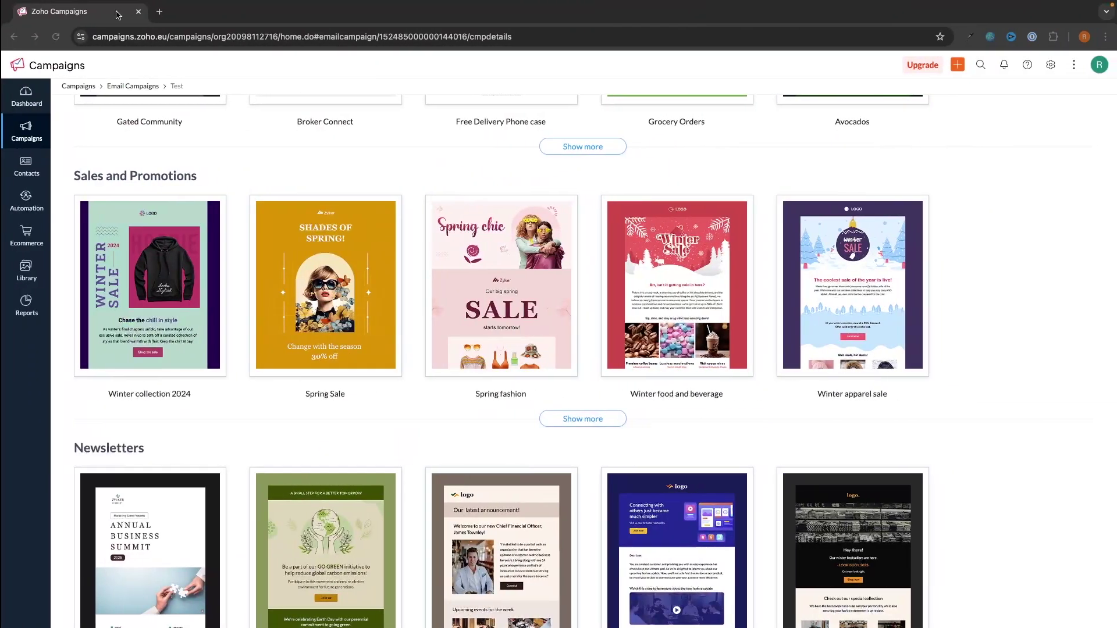
key(super+t)
text(convertkit.com)
key(Return)
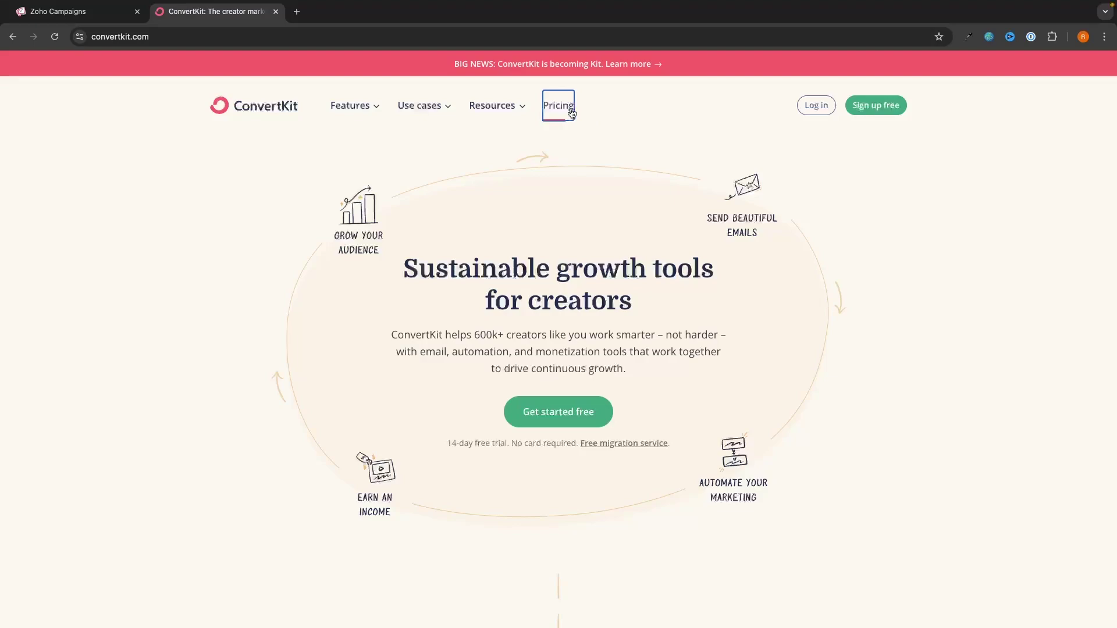
View ConvertKit pricing at 10k subscribers: Creator $100/mo, Pro $140/mo
click(572, 113)
scroll(583, 219, down, 2)
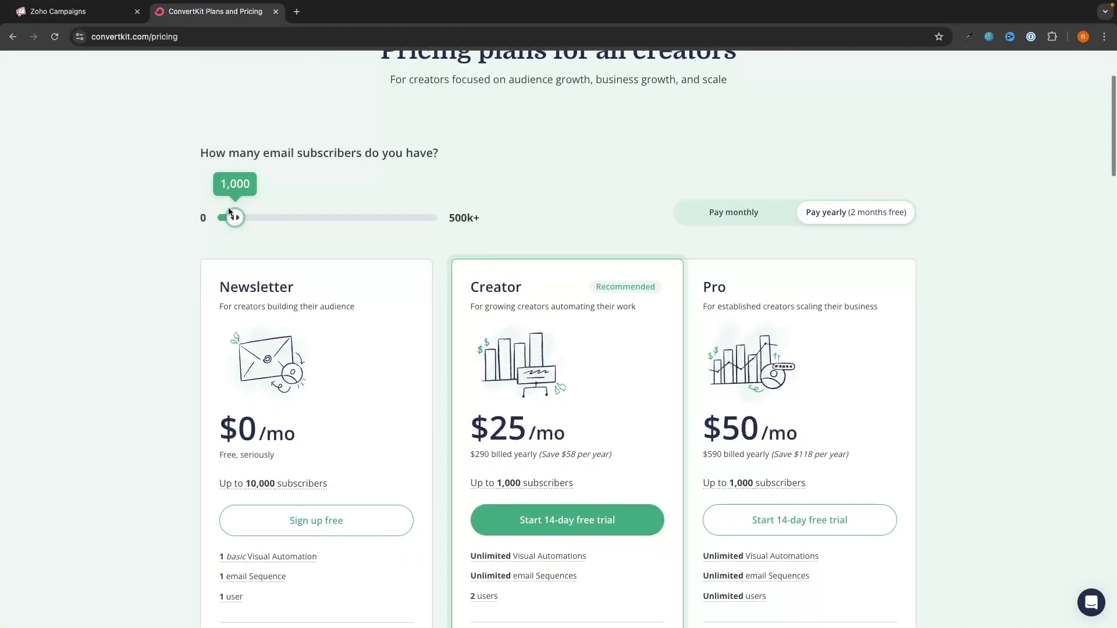
drag(228, 209, 252, 217)
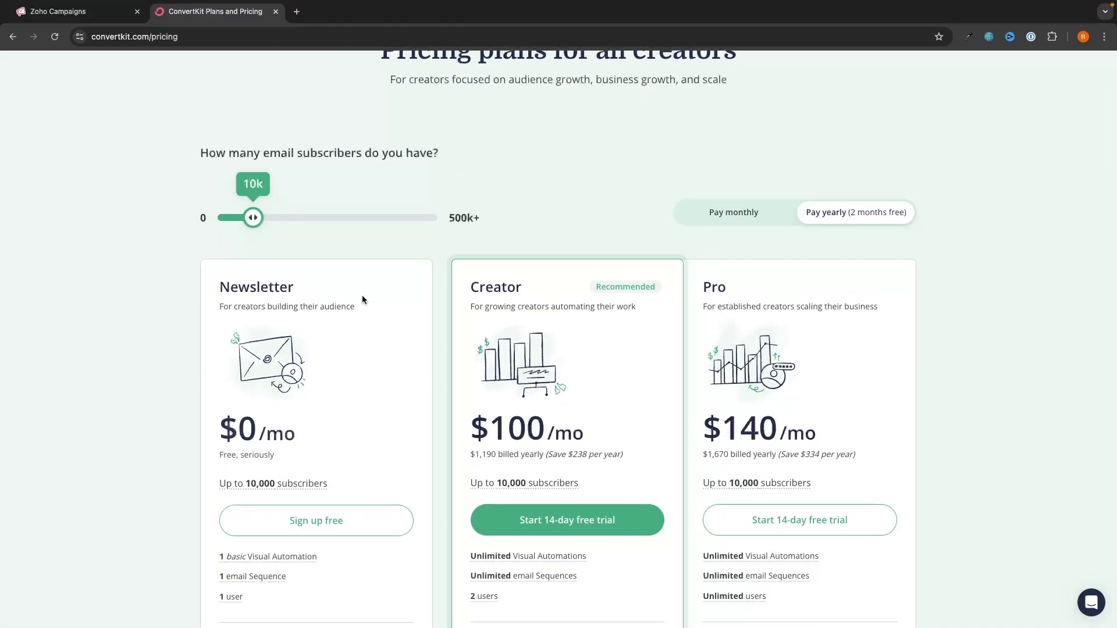
scroll(442, 337, down, 1)
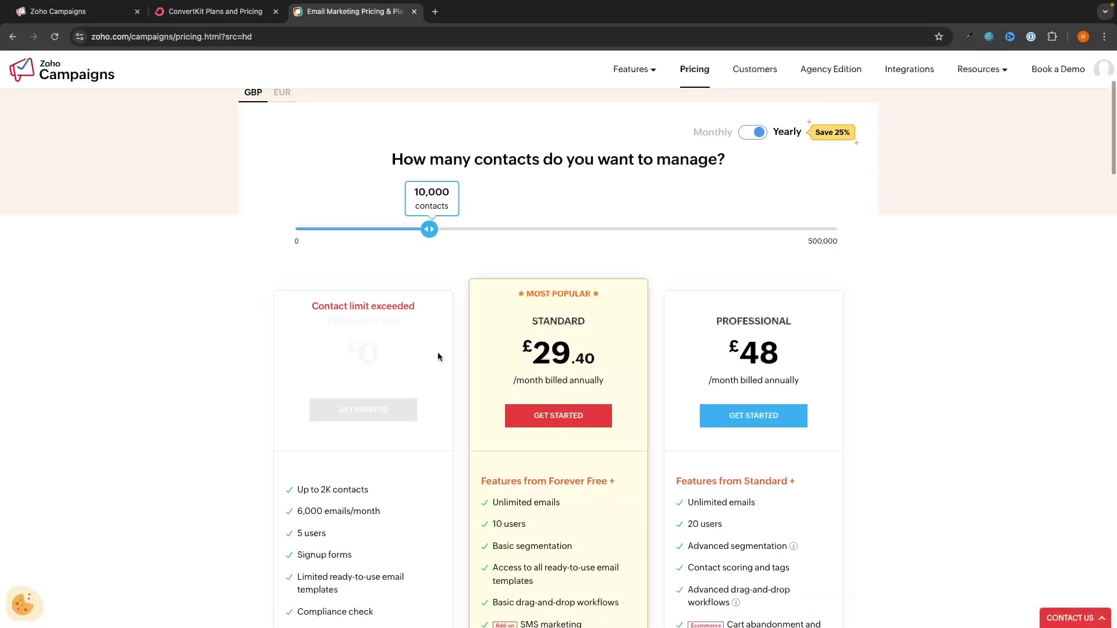
scroll(437, 351, down, 1)
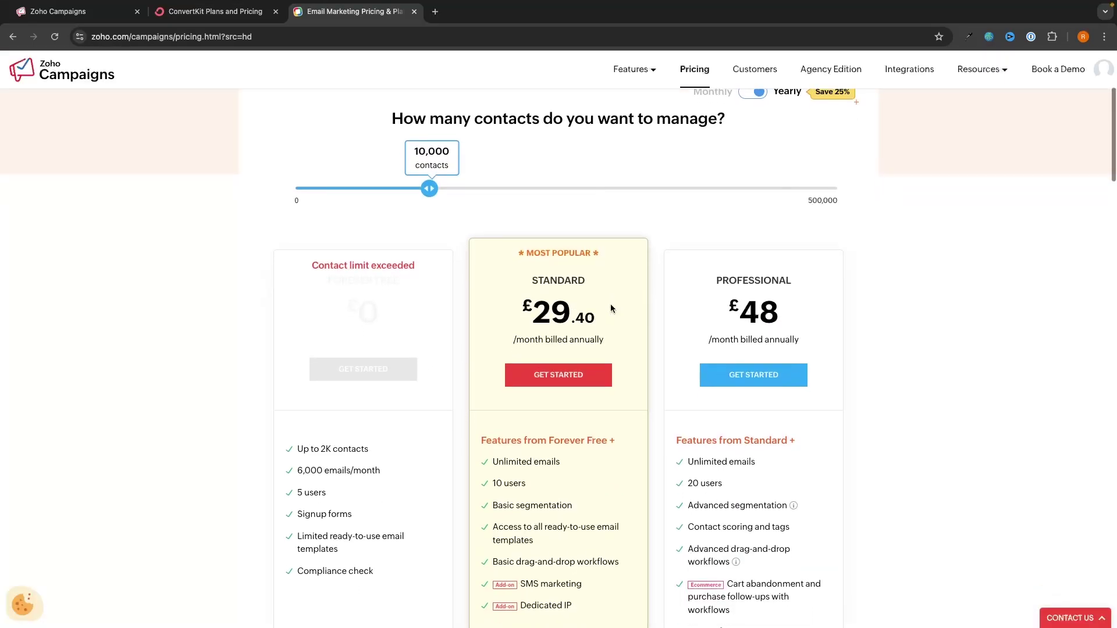
Browse the broadcast template starting points, from Text only and Dispatch through Chef
click(244, 16)
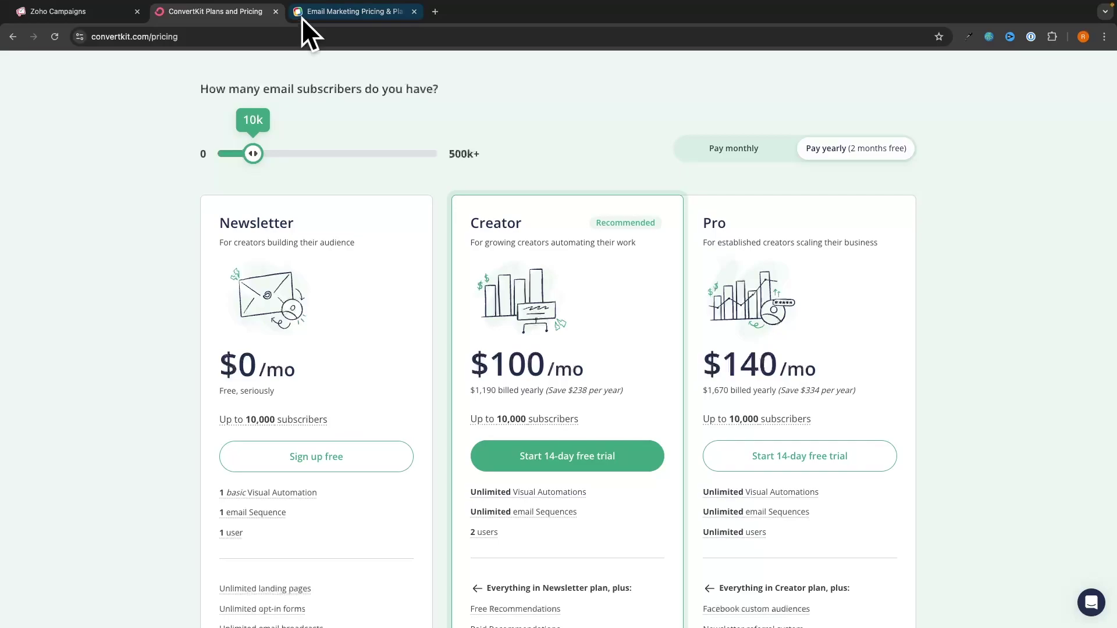
scroll(410, 114, up, 2)
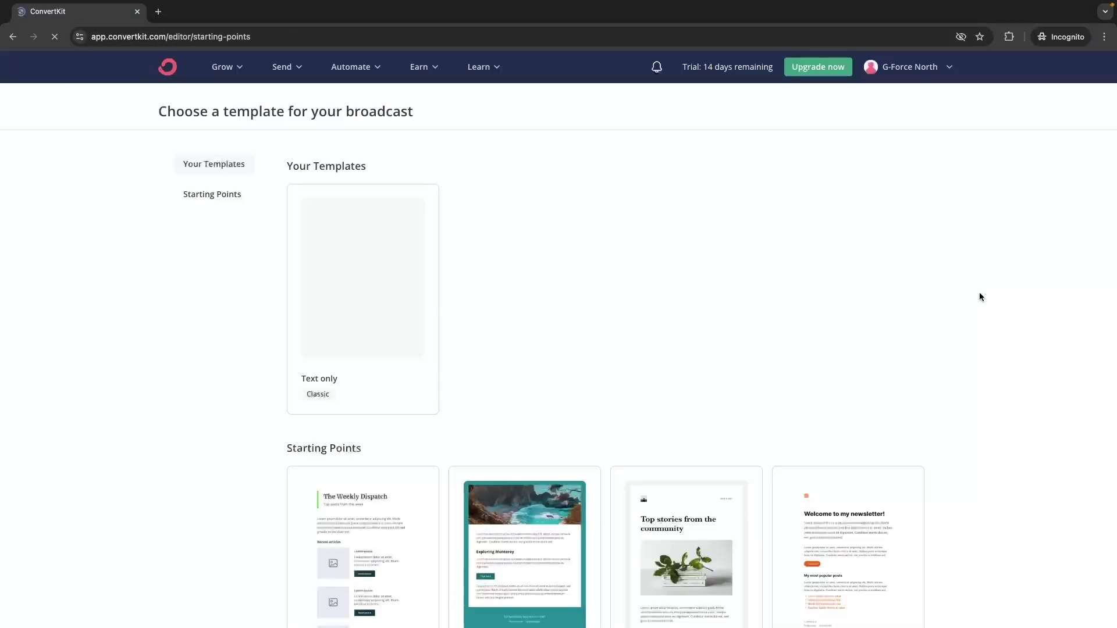
scroll(972, 292, down, 5)
scroll(972, 293, down, 5)
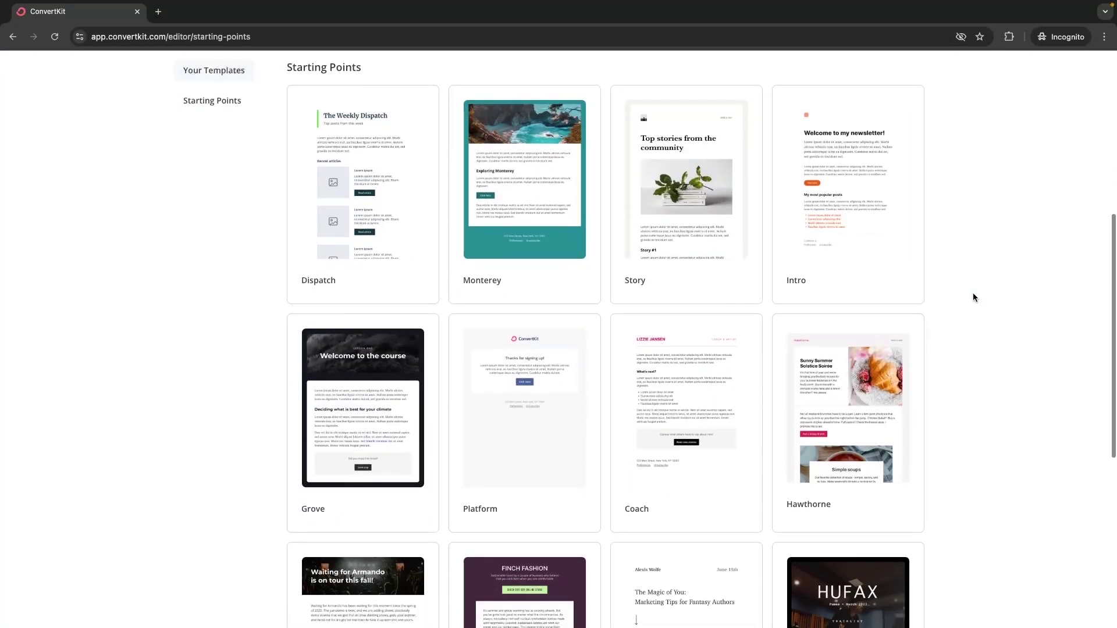
scroll(973, 296, down, 4)
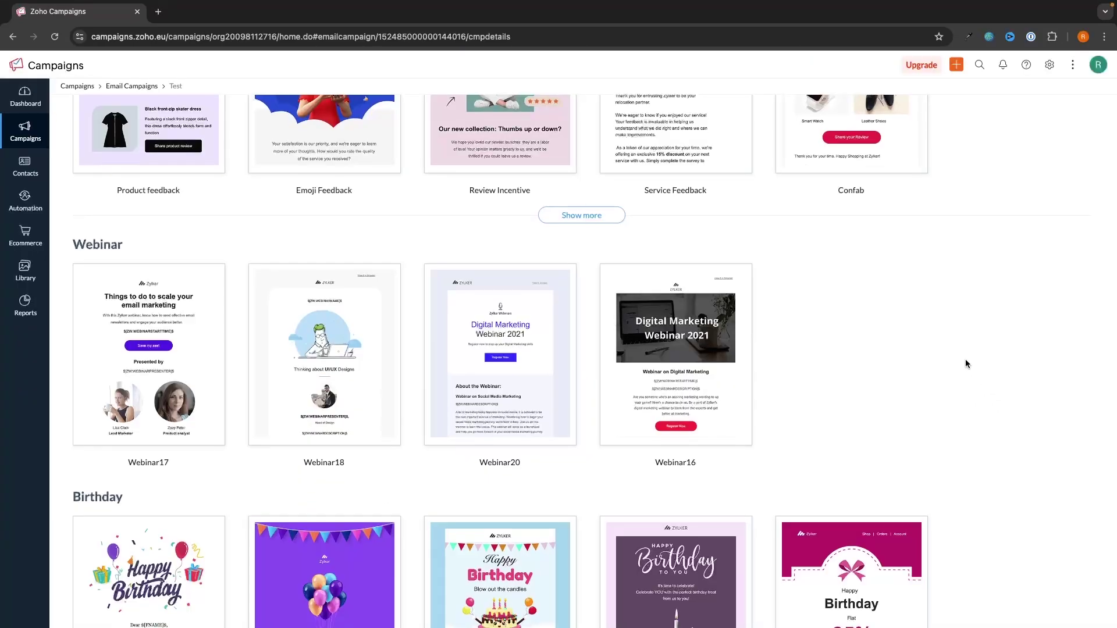
scroll(966, 364, down, 5)
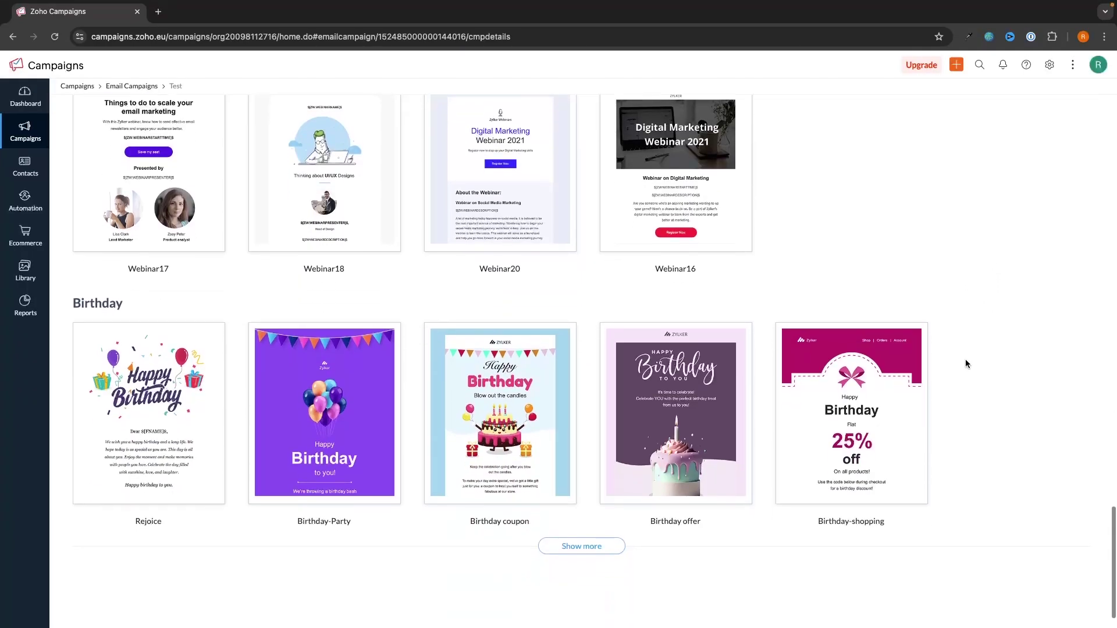
scroll(966, 364, up, 10)
scroll(965, 364, up, 7)
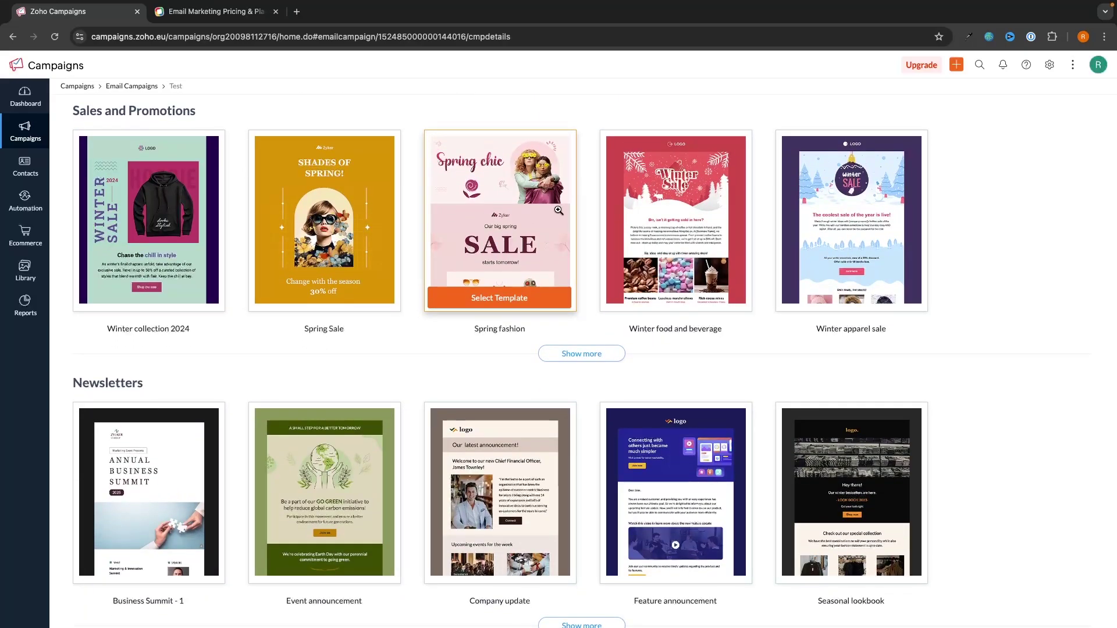
scroll(558, 210, down, 2)
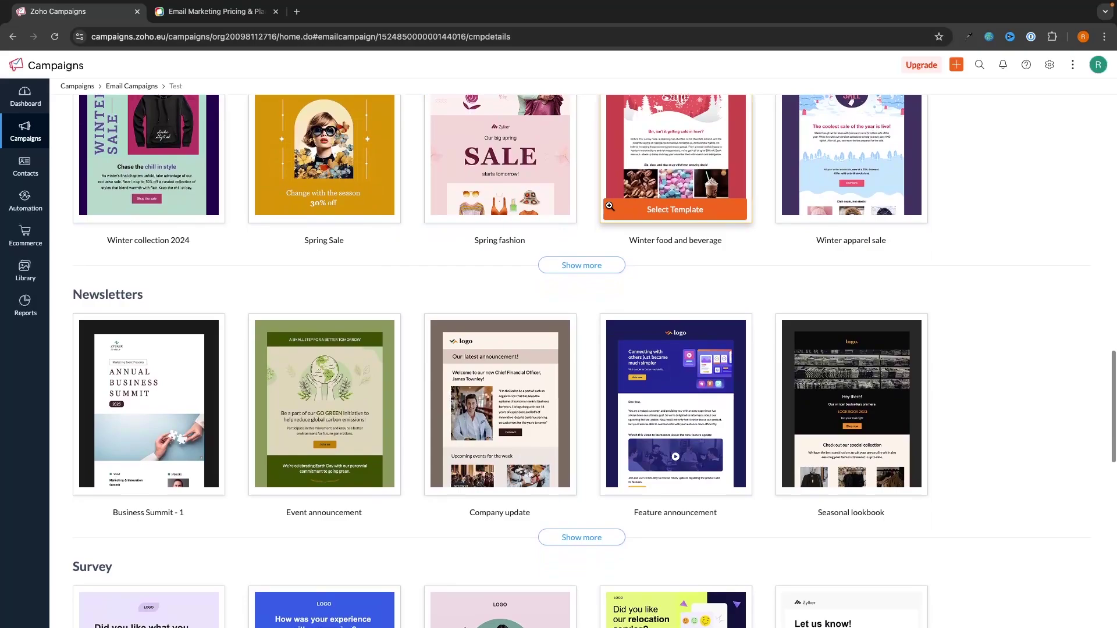
scroll(675, 174, down, 2)
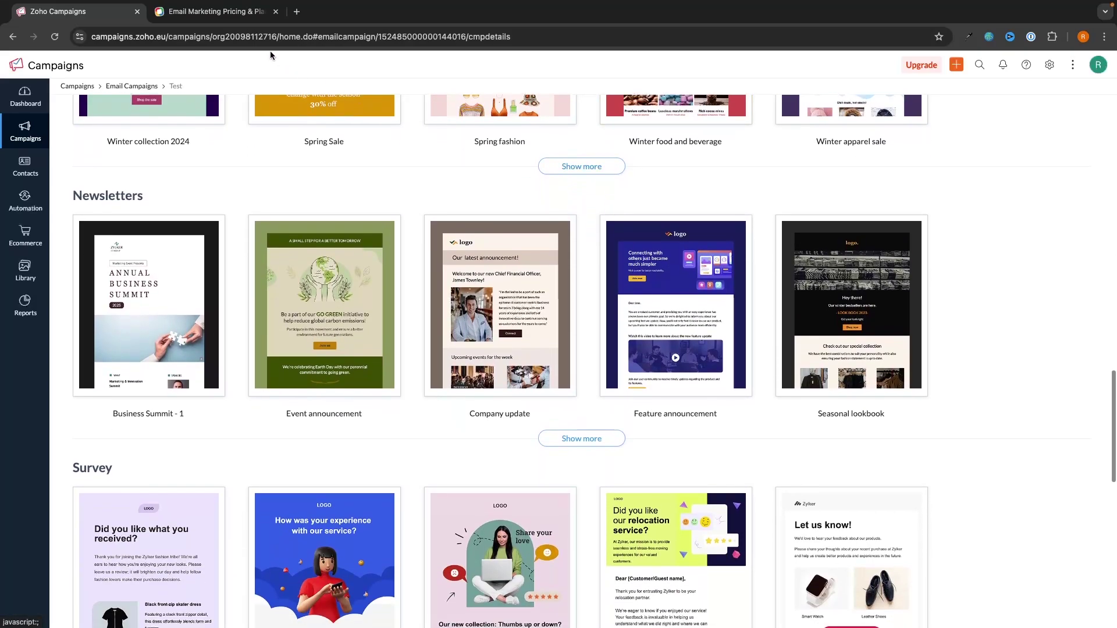
click(221, 11)
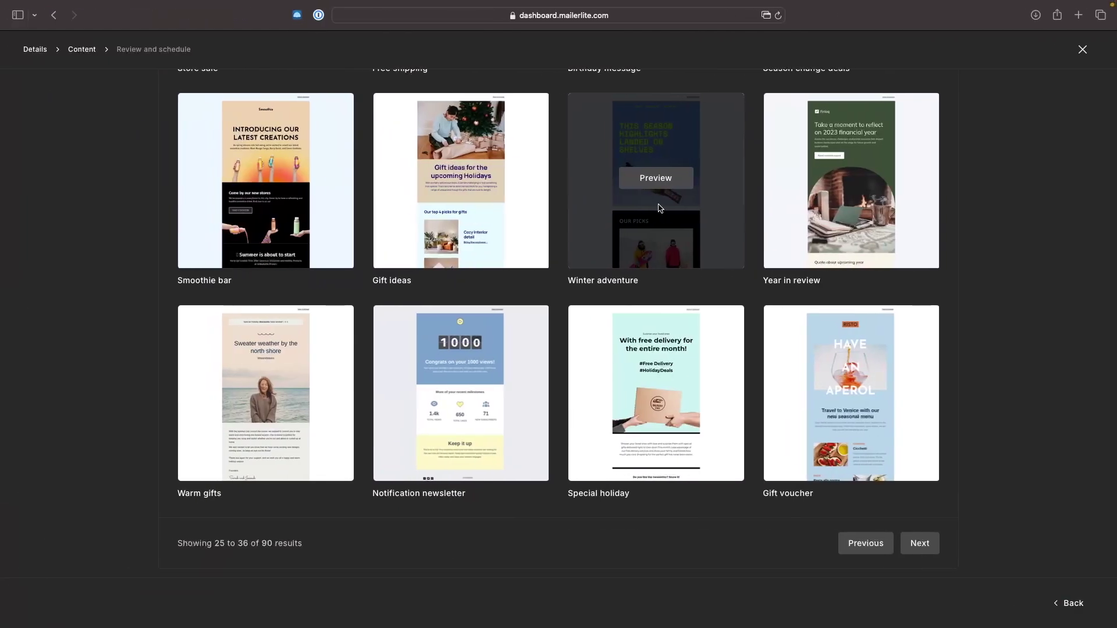
scroll(661, 207, up, 4)
scroll(766, 267, down, 3)
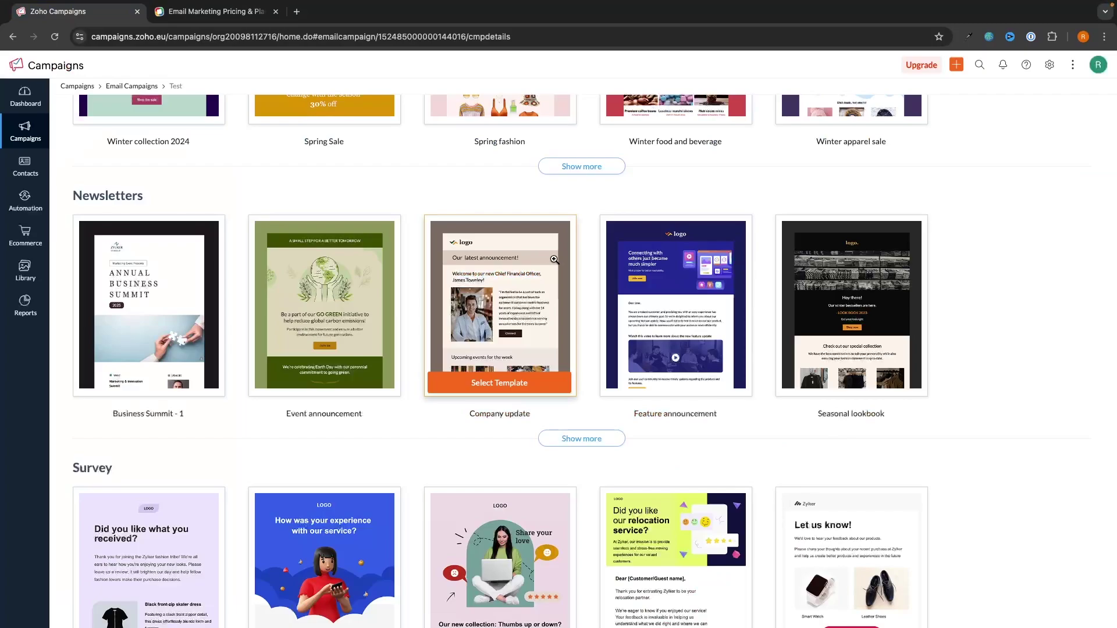
scroll(500, 255, down, 10)
scroll(381, 255, up, 5)
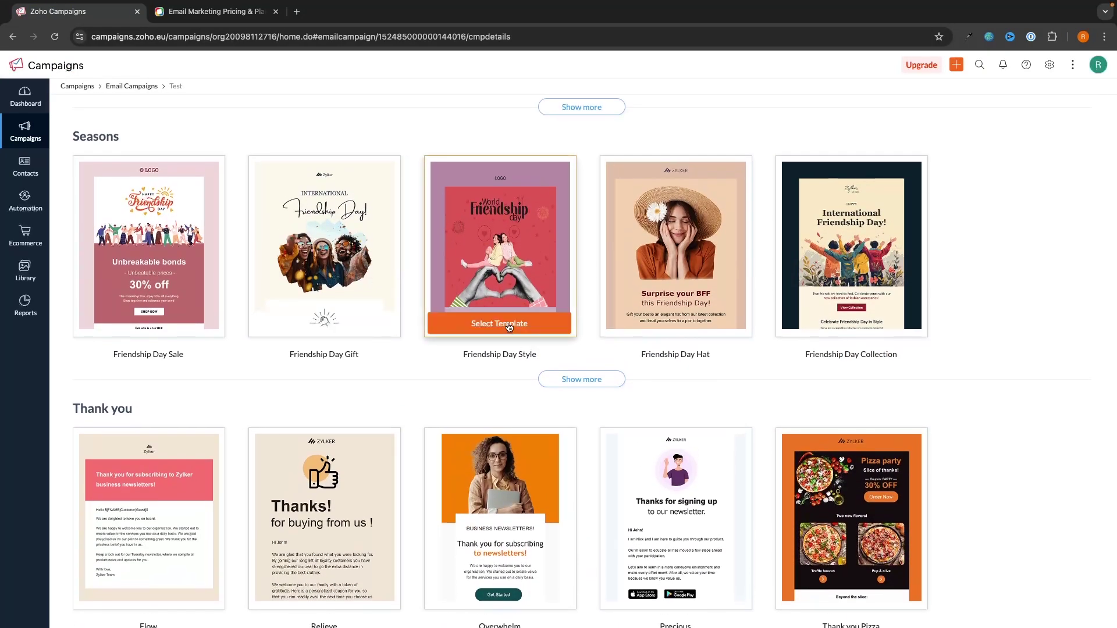
Start an email from the Friendship Day Style template and replace its body paragraph text
click(509, 325)
scroll(389, 333, down, 6)
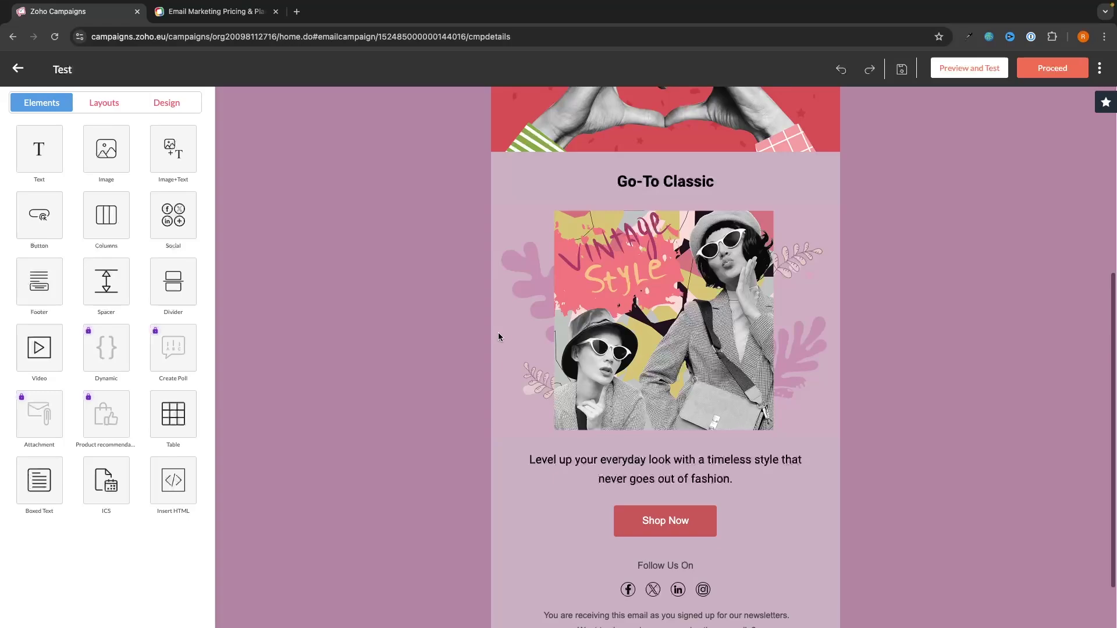
triple_click(651, 392)
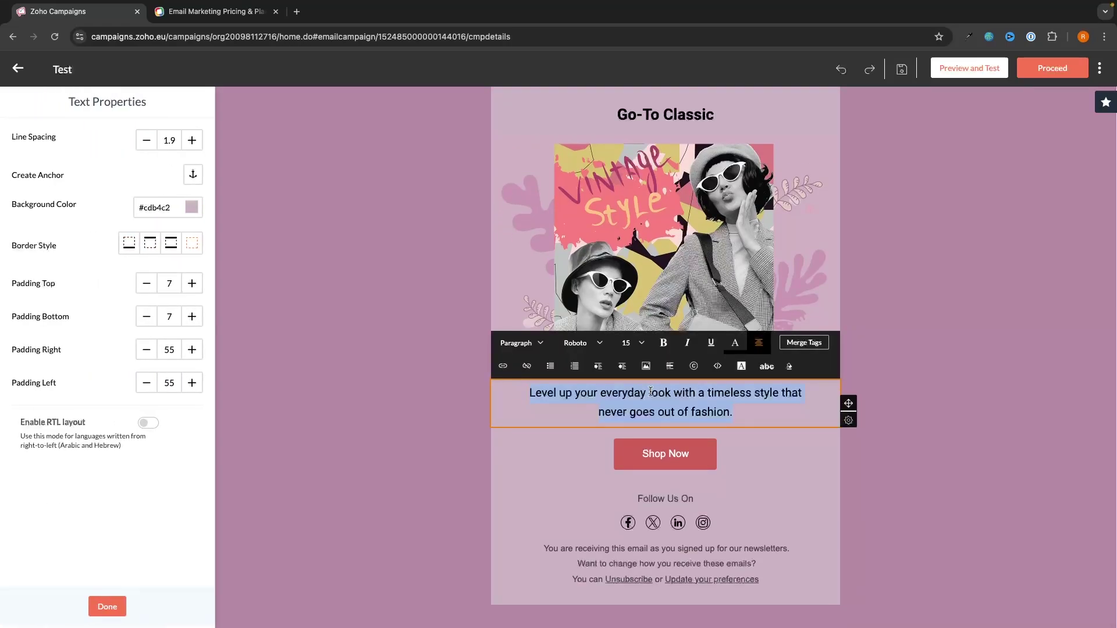
text(olHFRJGERJKBGAm frei bgherbga grgpk)
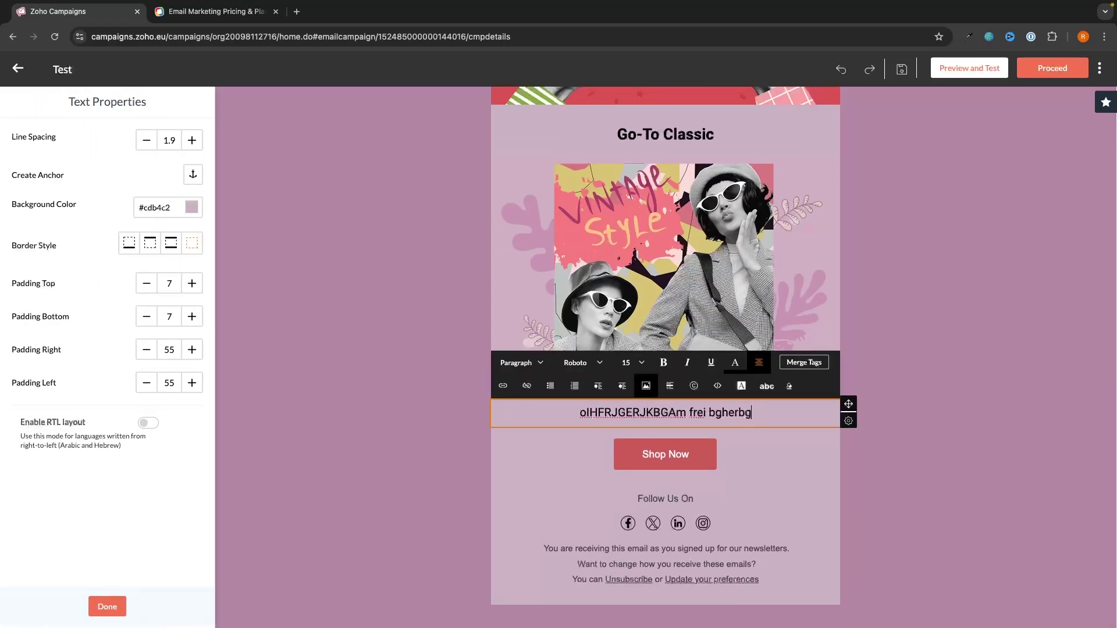
Add a new image block above the template's banner
click(660, 302)
click(624, 244)
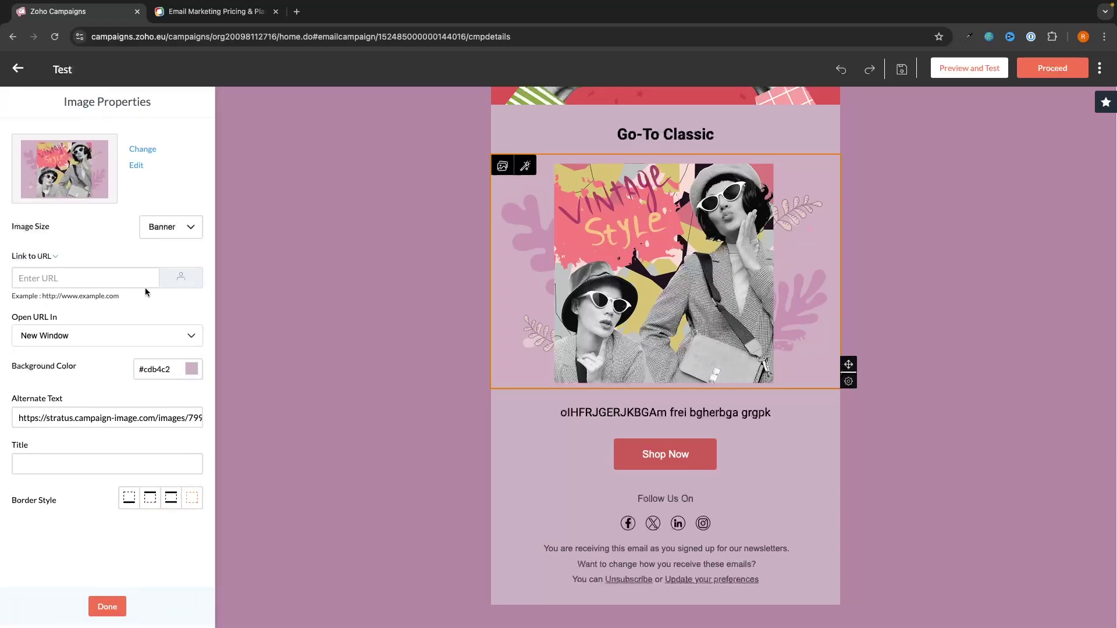
click(419, 261)
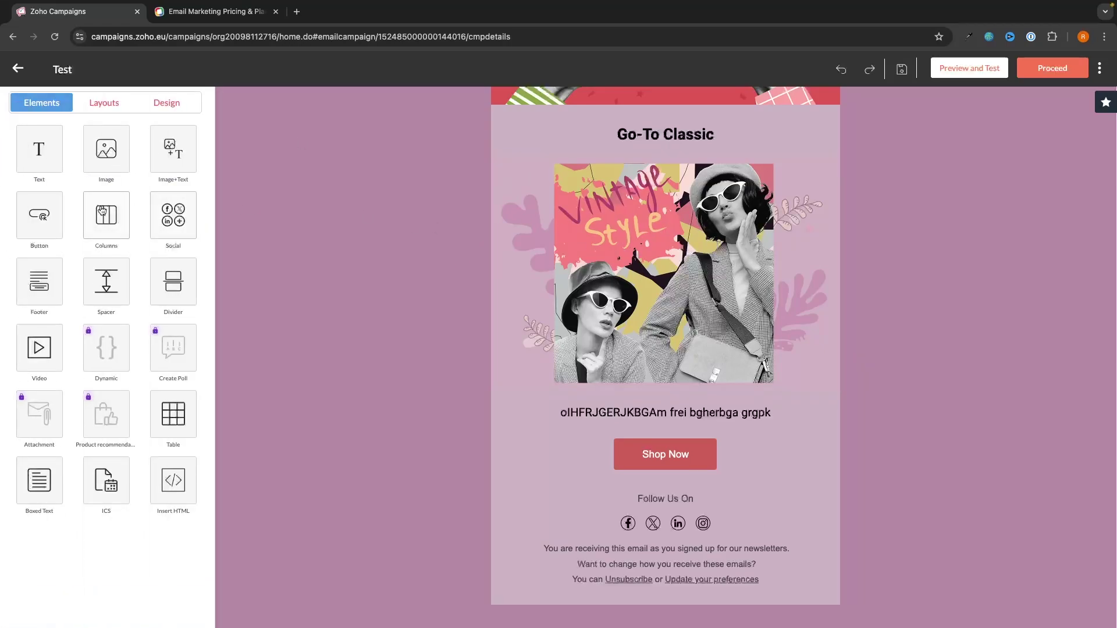
drag(104, 159, 713, 210)
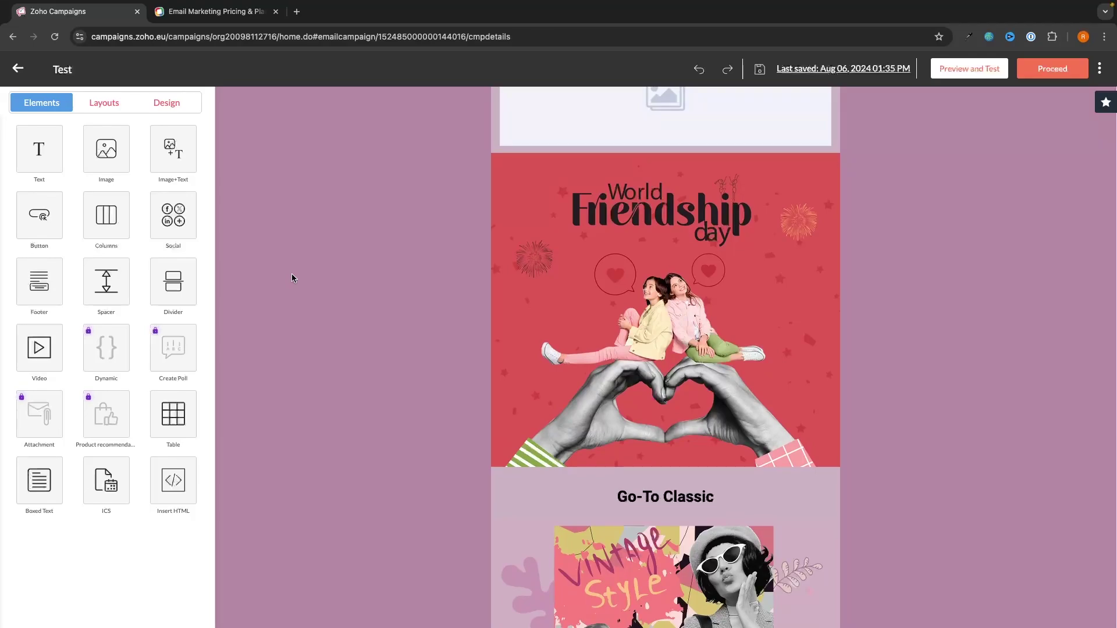
scroll(298, 278, up, 1)
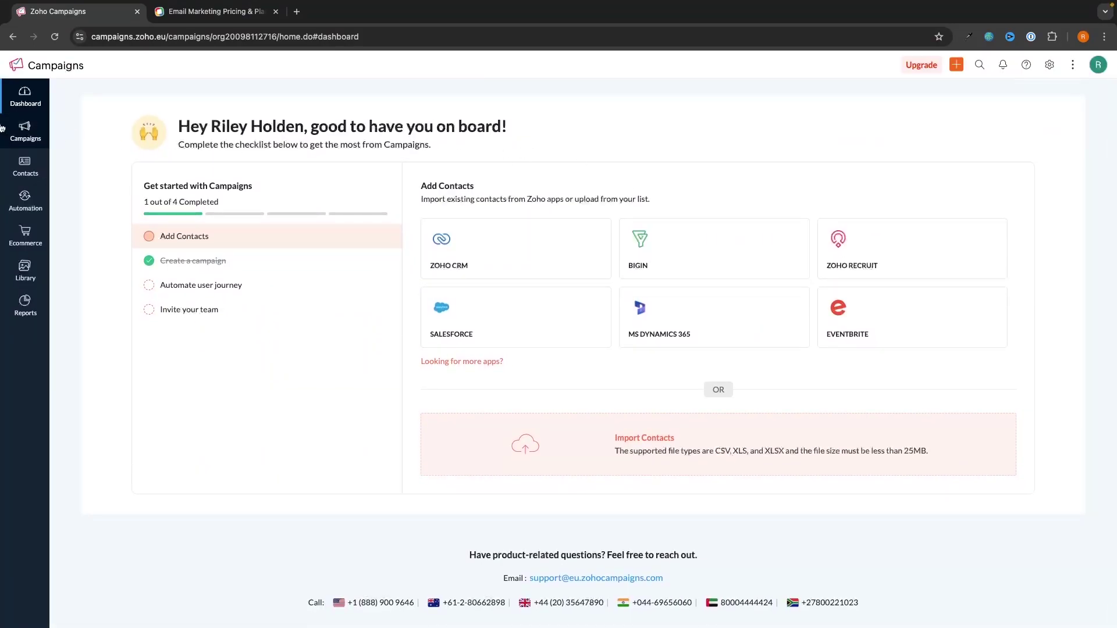
Open All Contacts, begin importing contacts from a file, then cancel the import
mouse_move(26, 157)
click(81, 166)
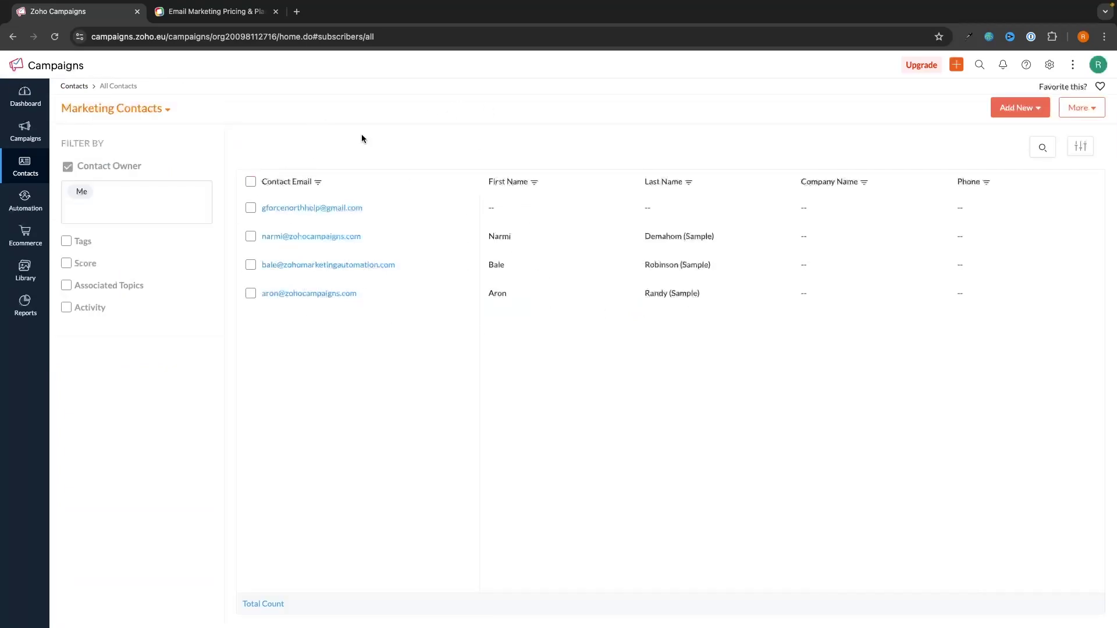
click(1048, 109)
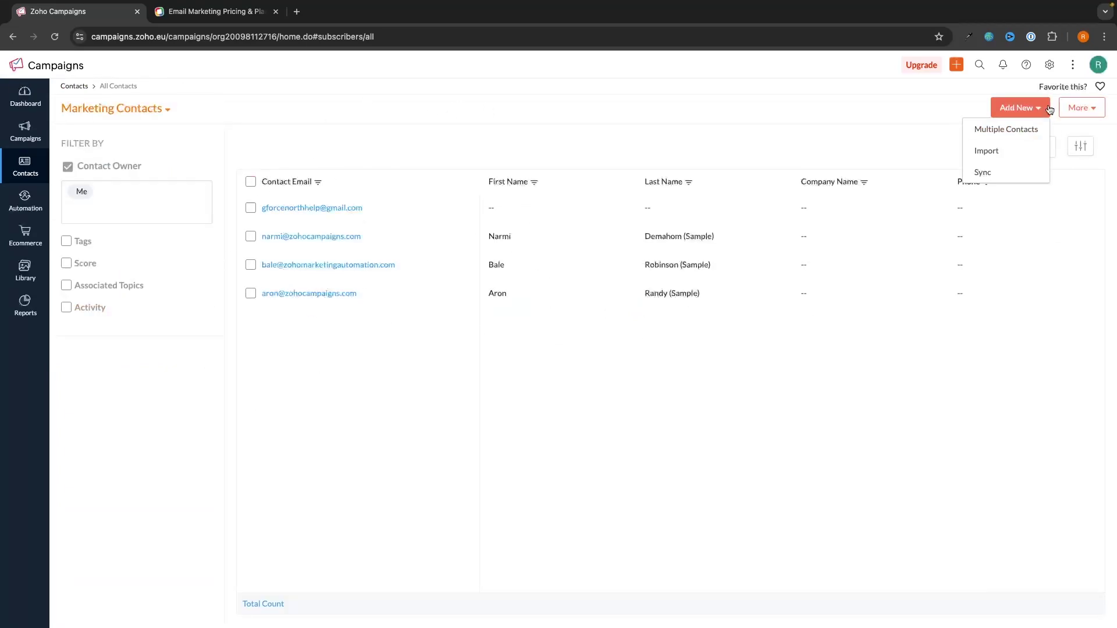
click(987, 151)
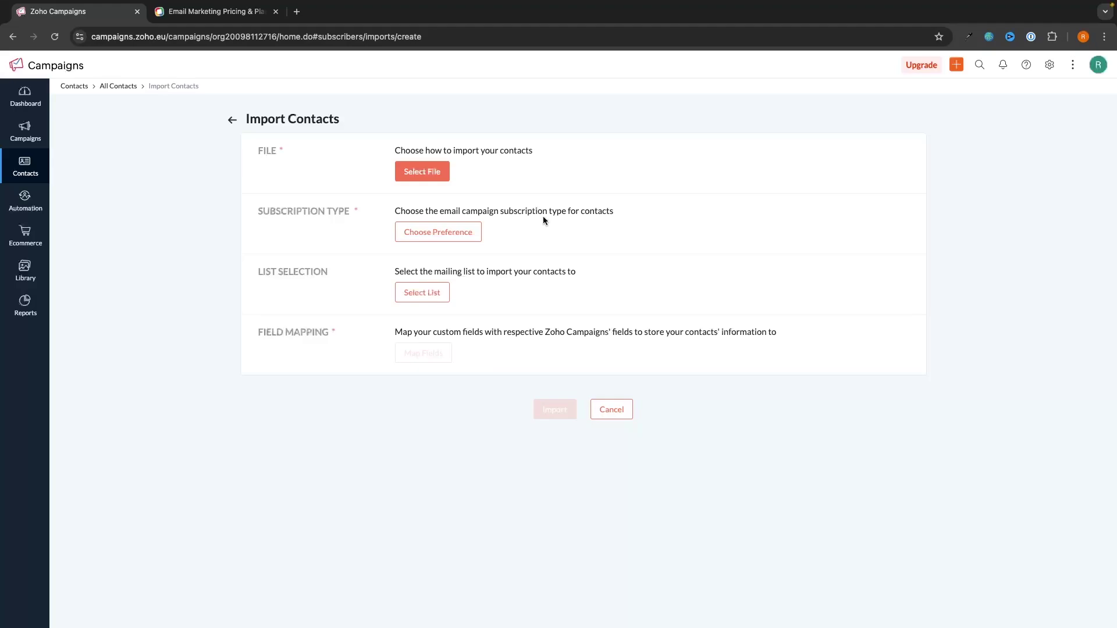
click(235, 120)
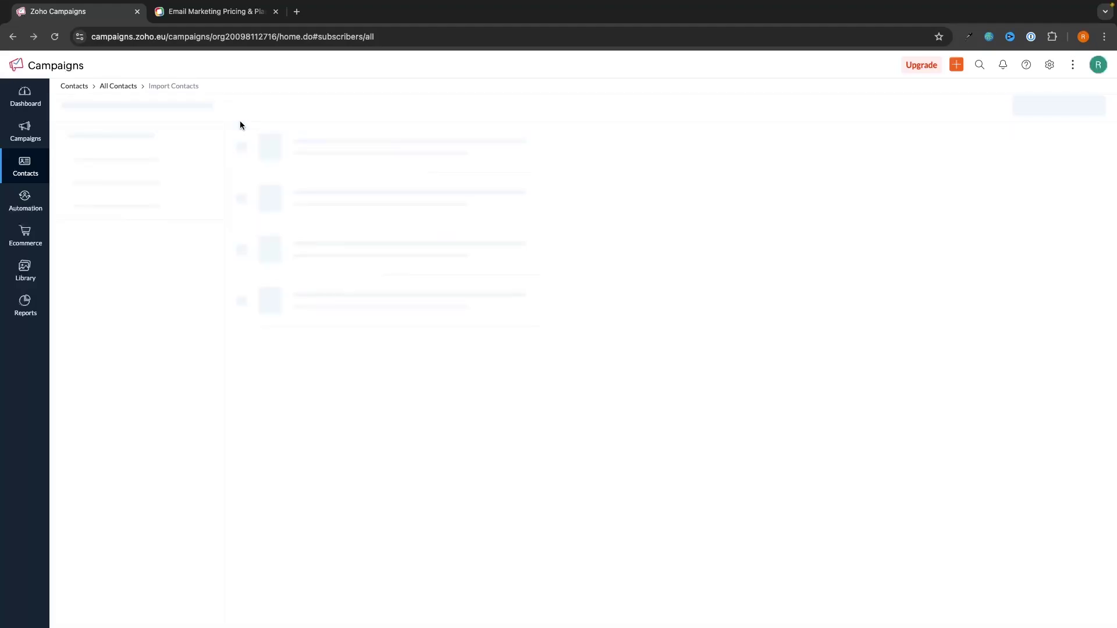
Open and close the Add New options on the four-contact Marketing Contacts list
click(1020, 108)
click(742, 132)
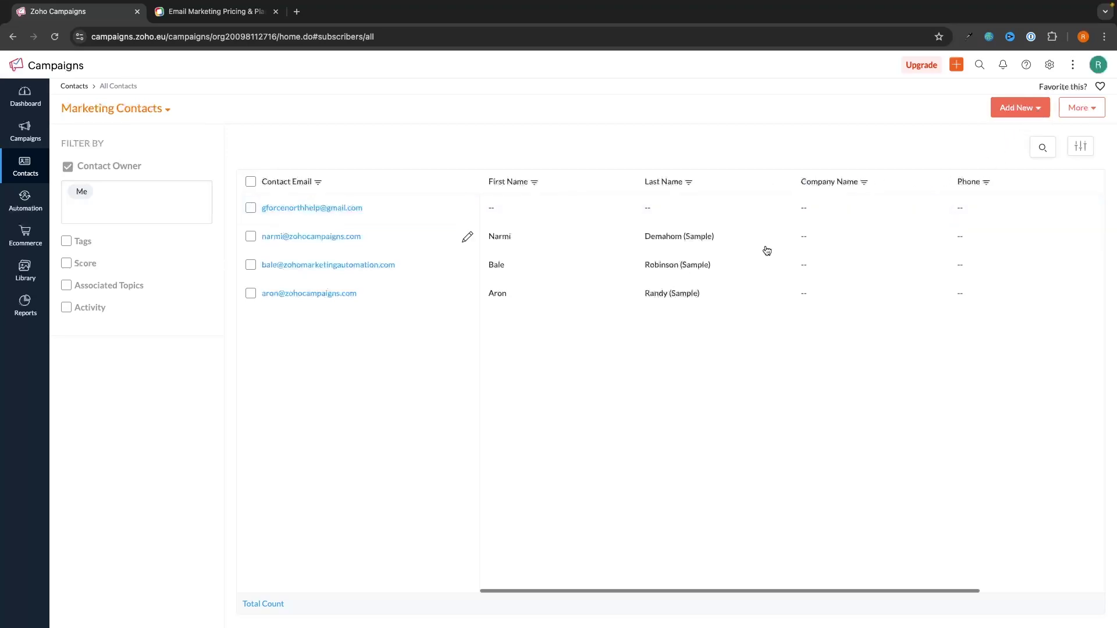
mouse_move(25, 132)
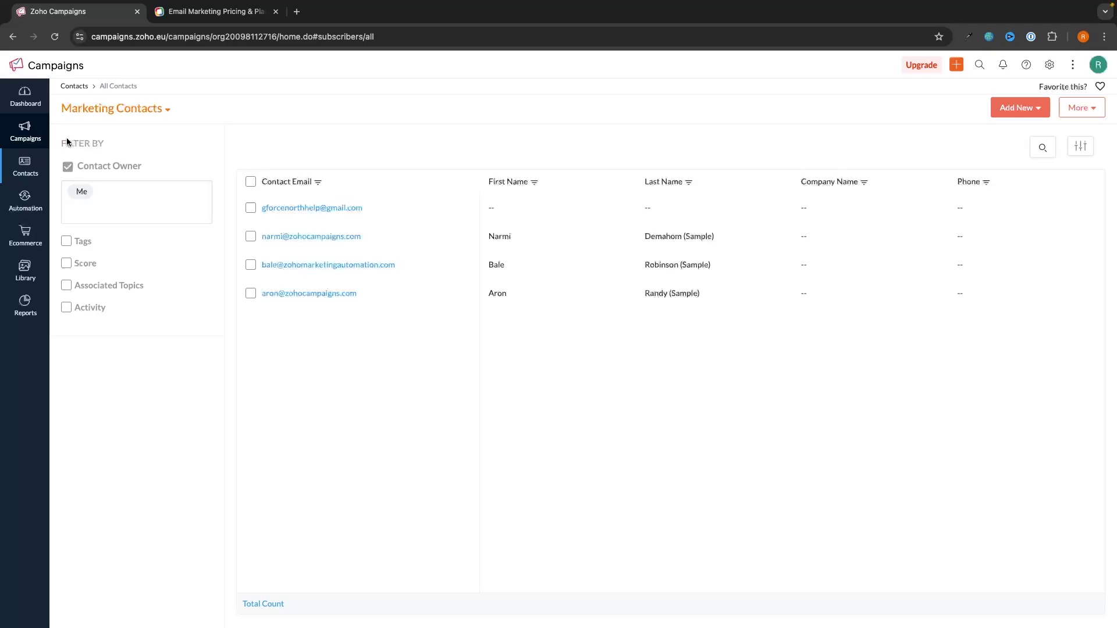
Go to Automation and start creating a first workflow
click(28, 197)
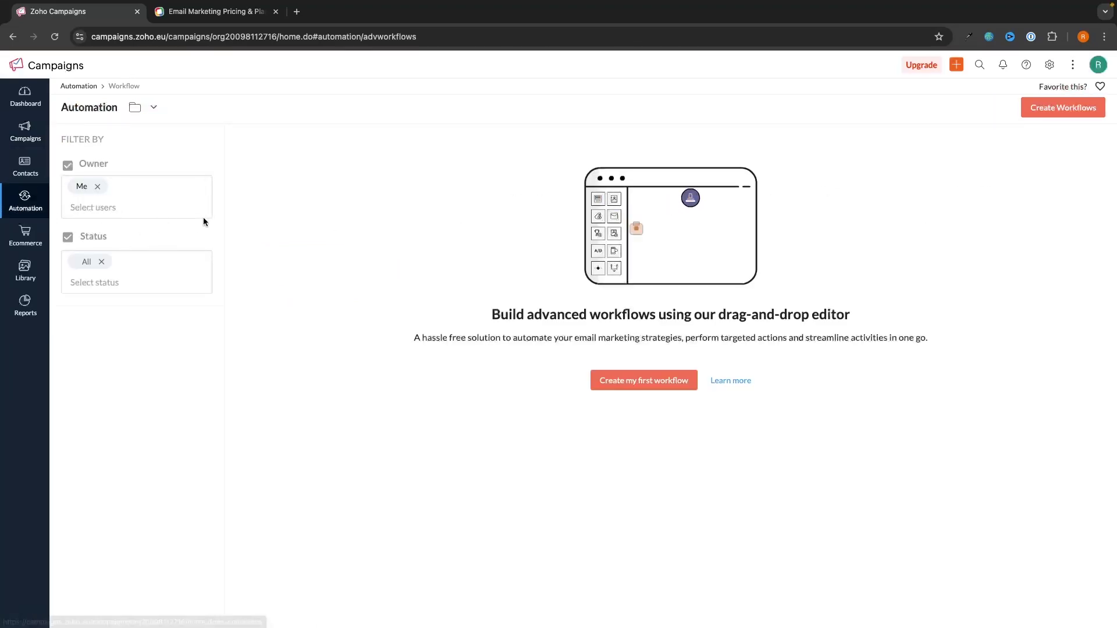
click(653, 382)
scroll(569, 140, down, 1)
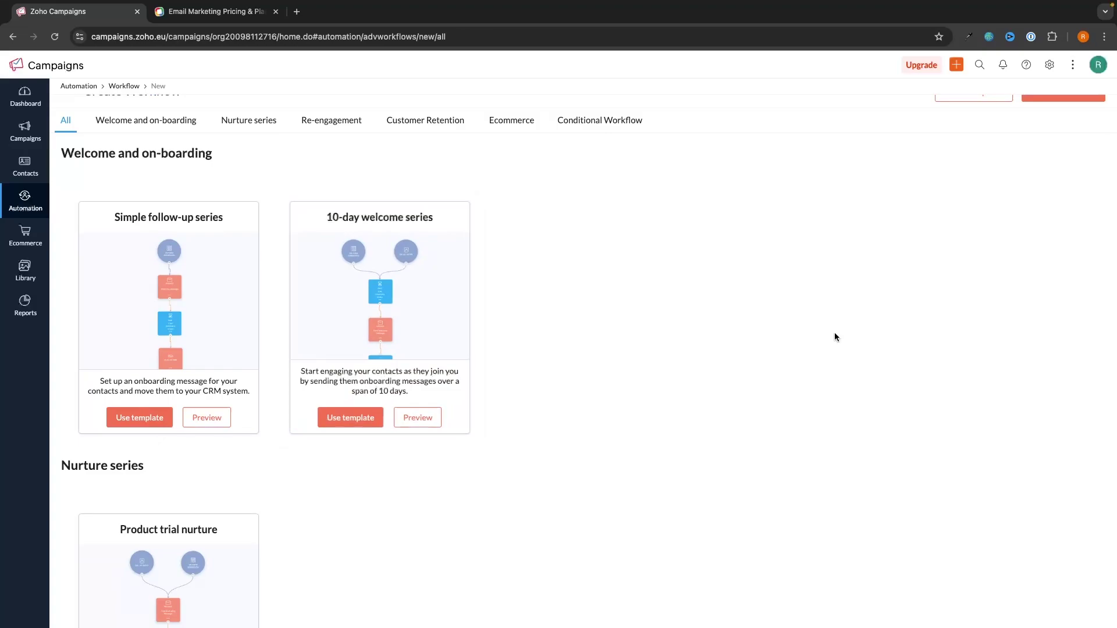
scroll(828, 332, down, 1)
scroll(640, 329, up, 2)
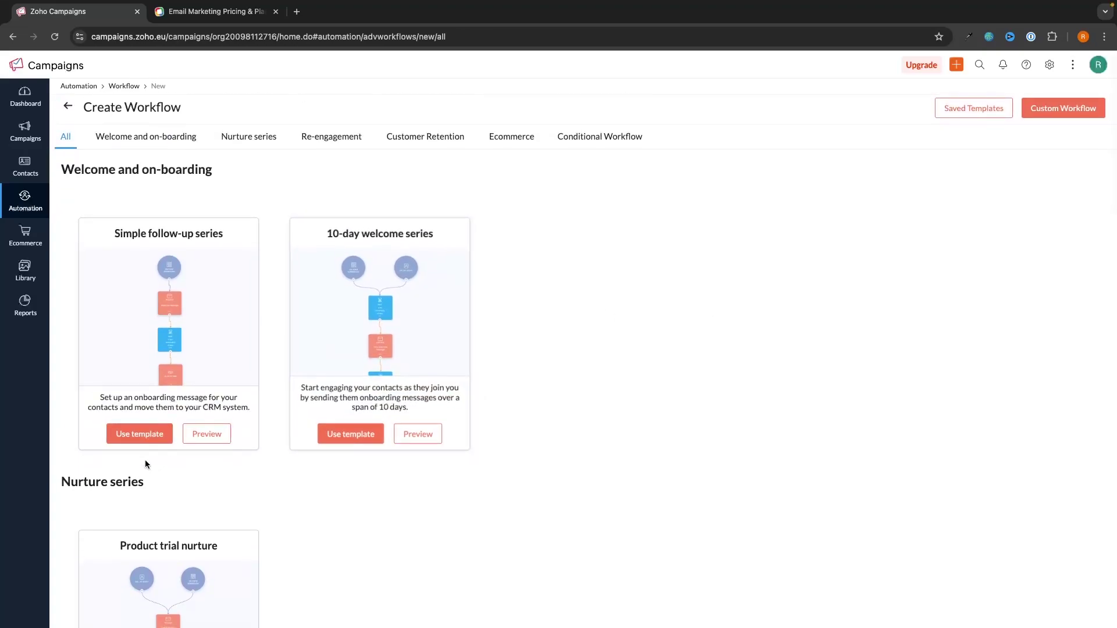
Preview the Simple follow-up series template, then close it and scan the other templates
click(206, 435)
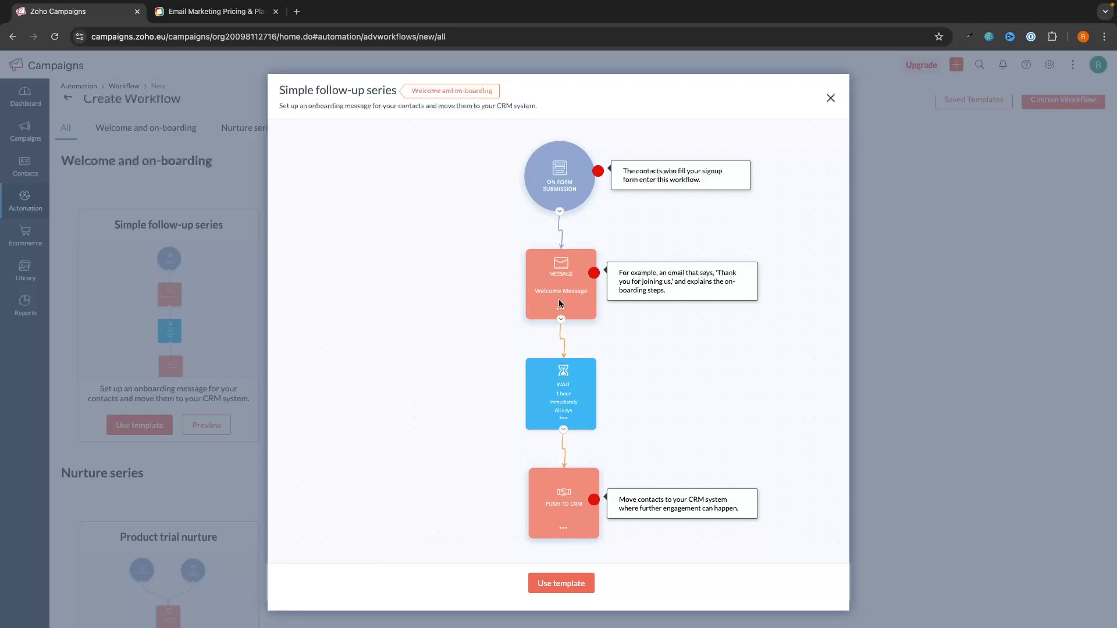
scroll(559, 286, down, 1)
scroll(559, 284, down, 3)
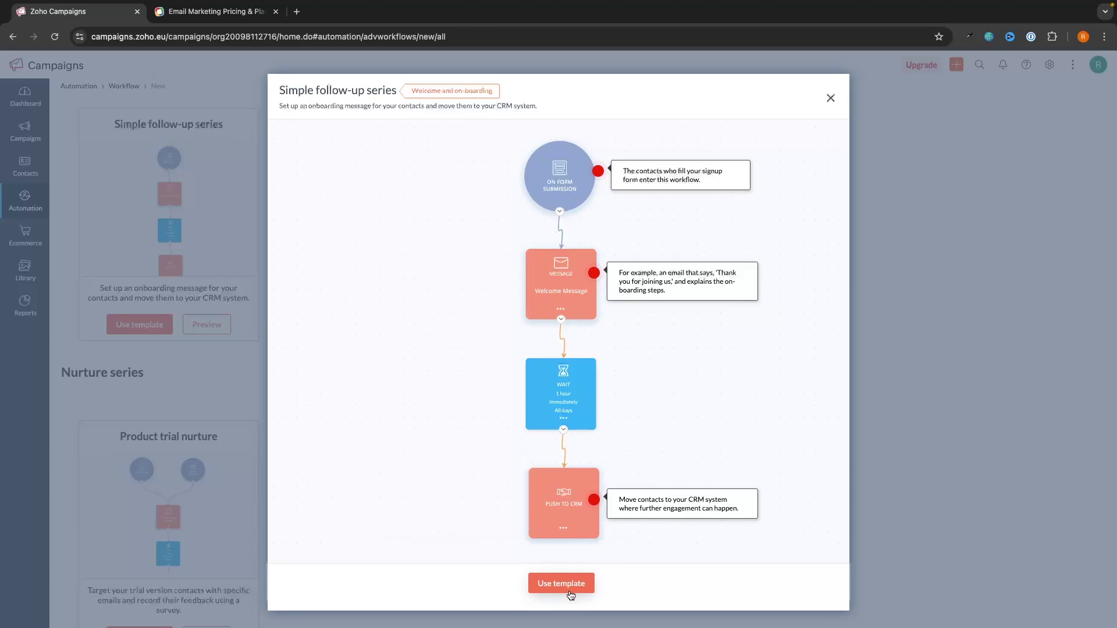
click(829, 98)
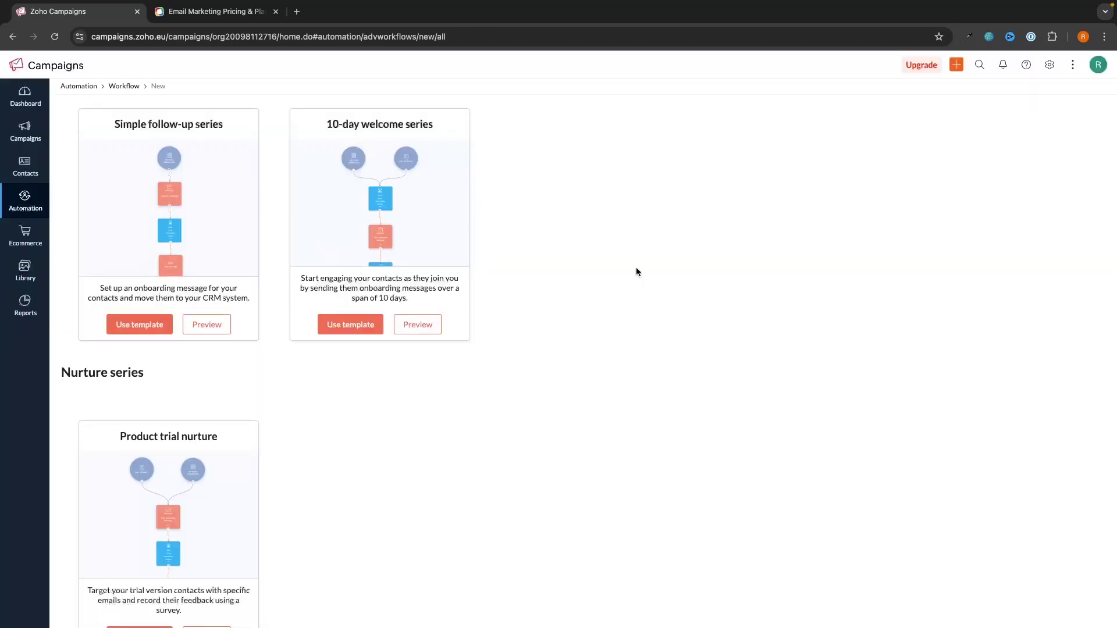
scroll(528, 318, down, 8)
scroll(528, 318, down, 10)
scroll(528, 318, up, 17)
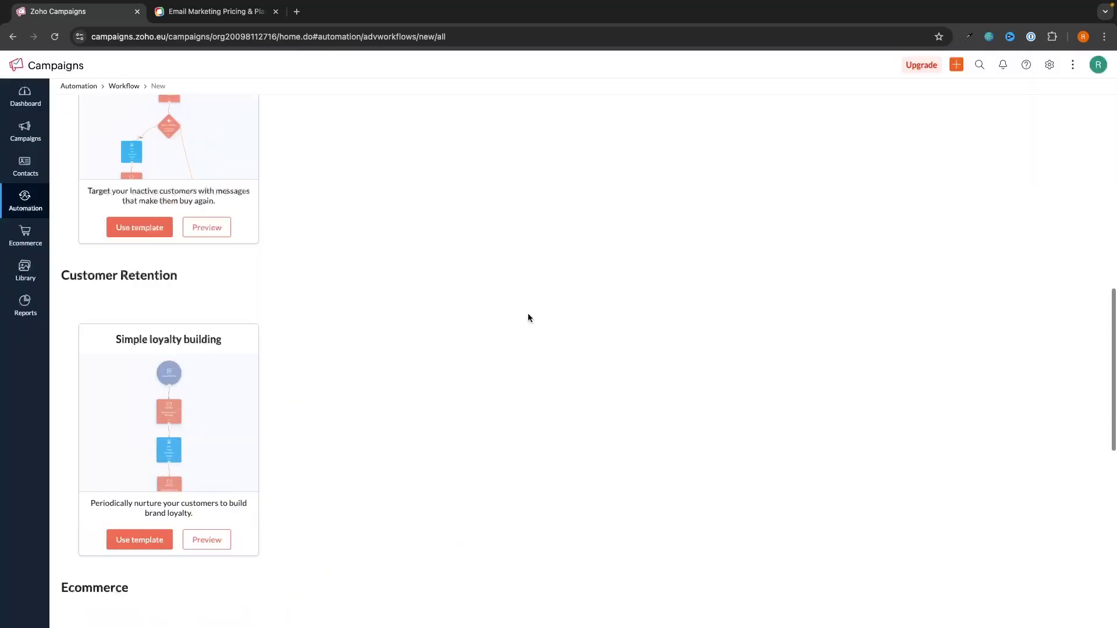
scroll(970, 96, down, 1)
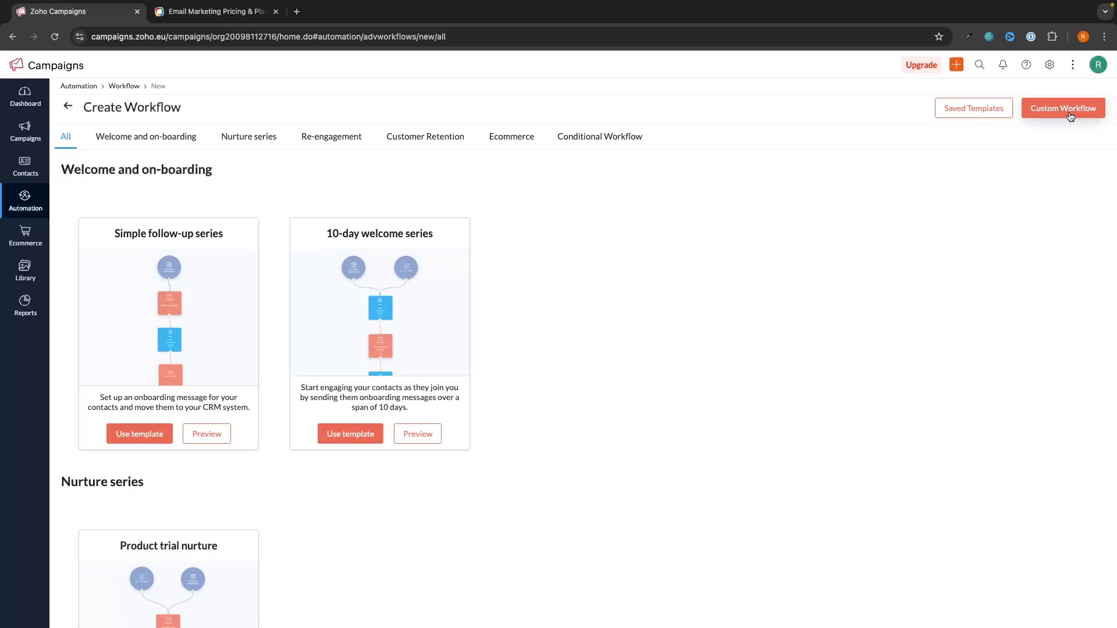
Create a new custom workflow named 'efrgr'
click(1067, 116)
text(efrgr)
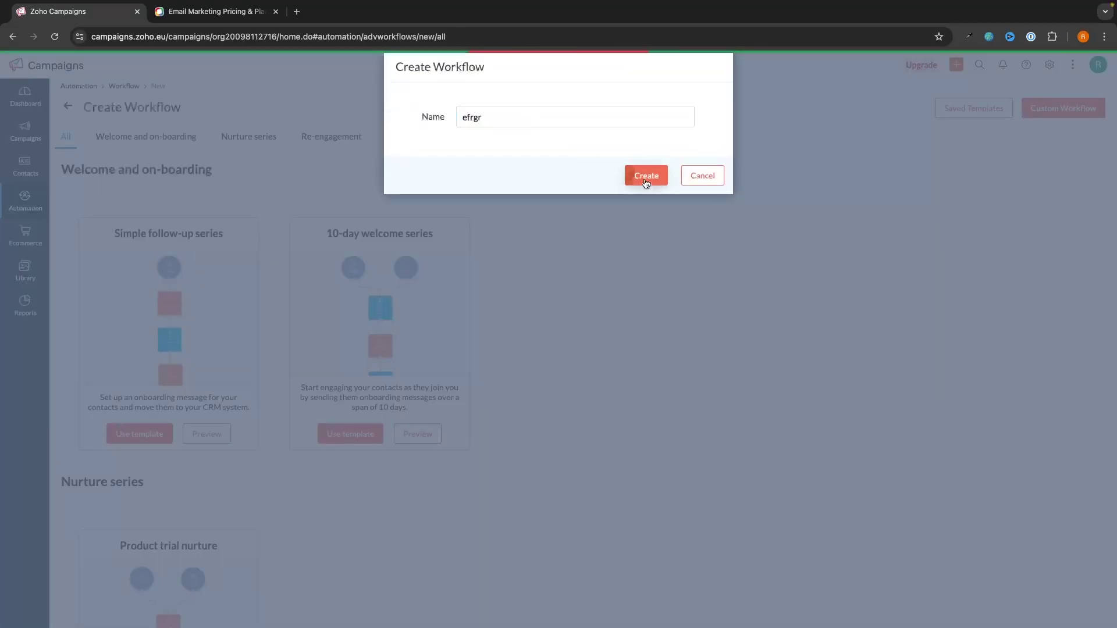
click(647, 176)
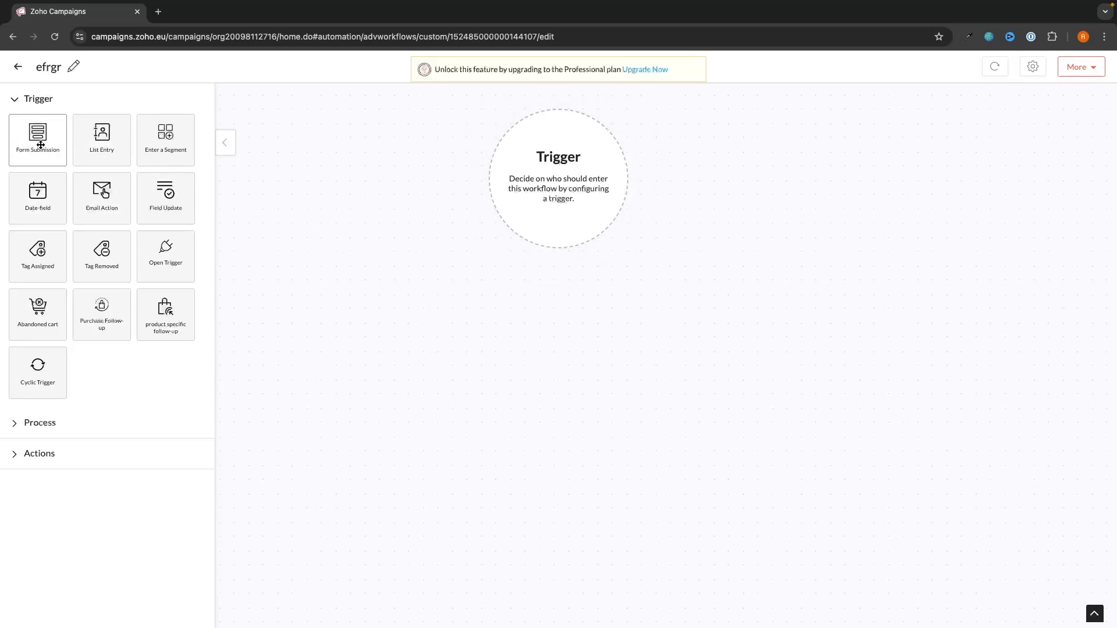
Set Form Submission as the trigger and add a Send Email step below it
drag(43, 145, 501, 160)
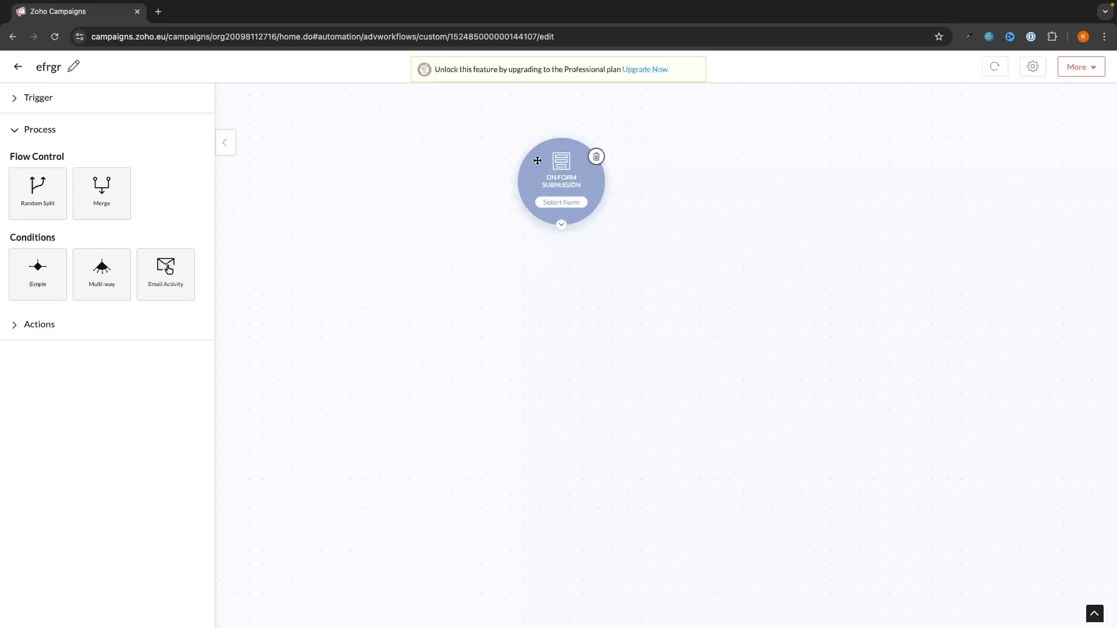
click(43, 325)
drag(42, 240, 541, 303)
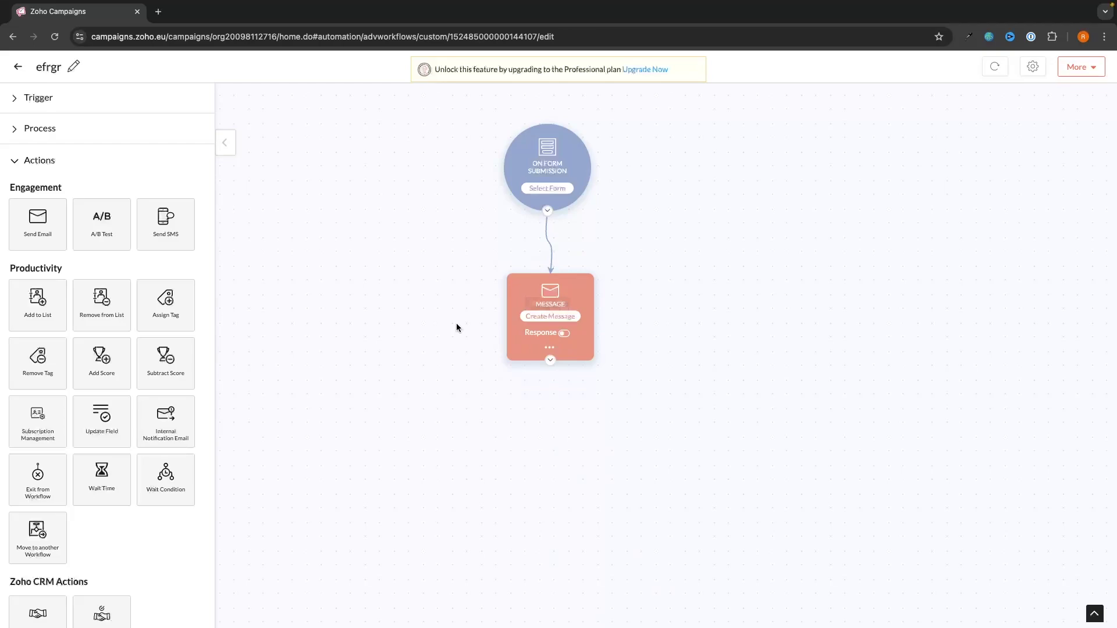
Add a 2 Day(s) Wait Time step under the email, followed by a second Send Email step
drag(129, 489, 533, 427)
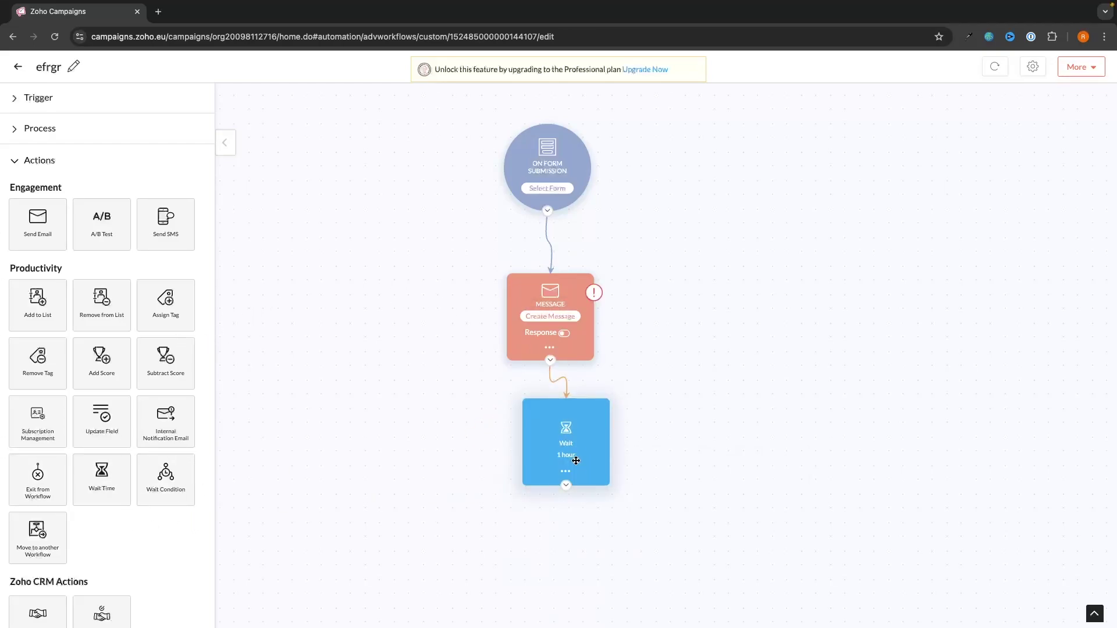
click(571, 490)
text(2)
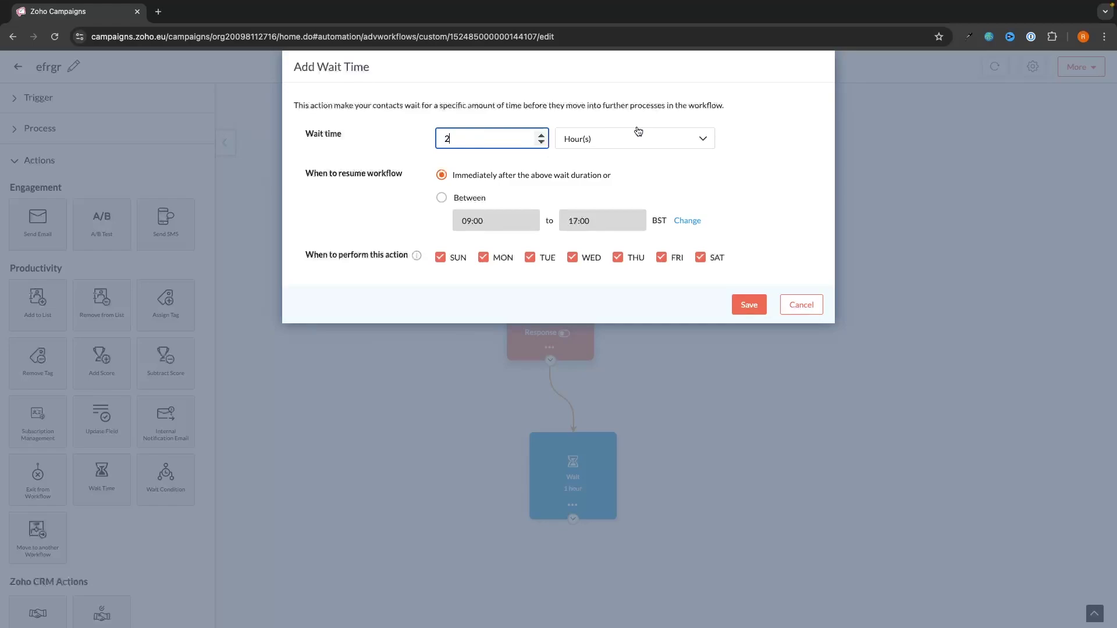
click(620, 135)
click(616, 176)
click(749, 304)
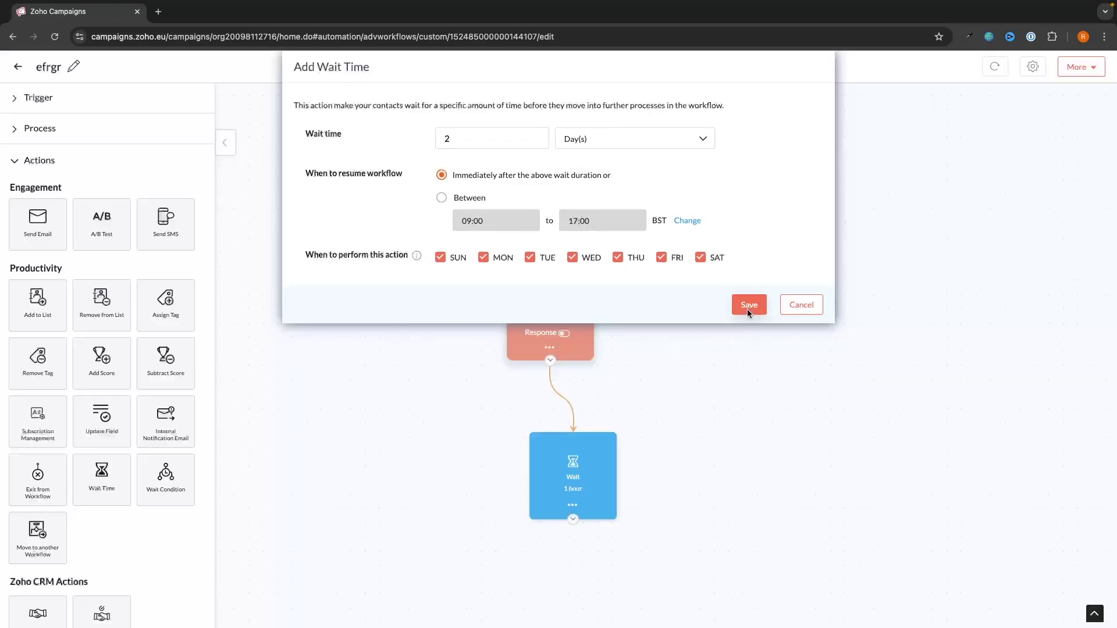
drag(570, 463, 533, 461)
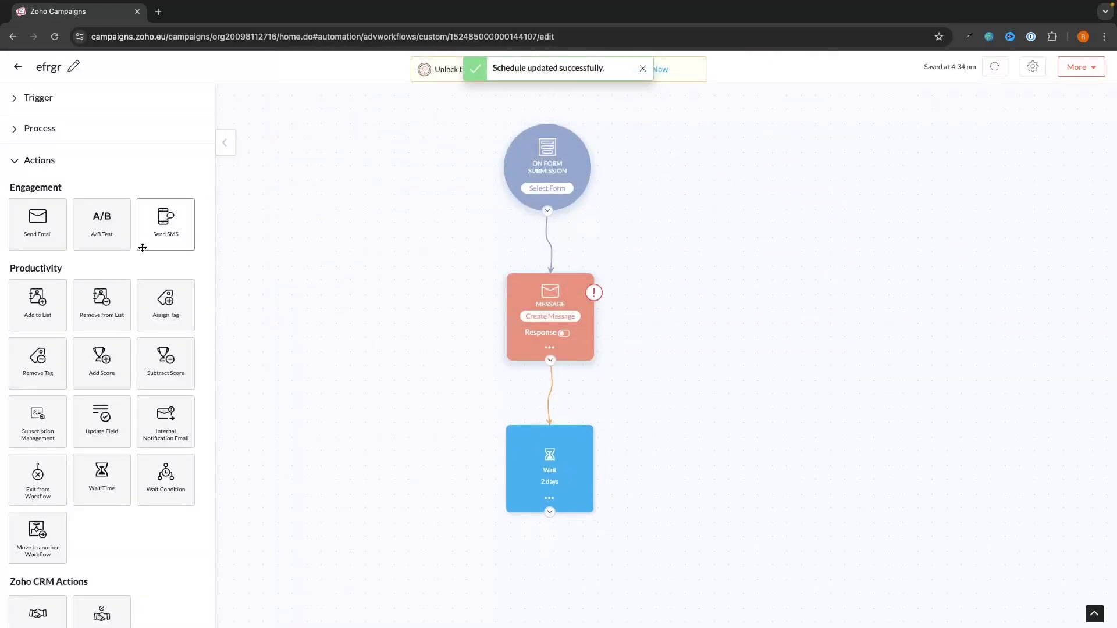
drag(49, 234, 536, 591)
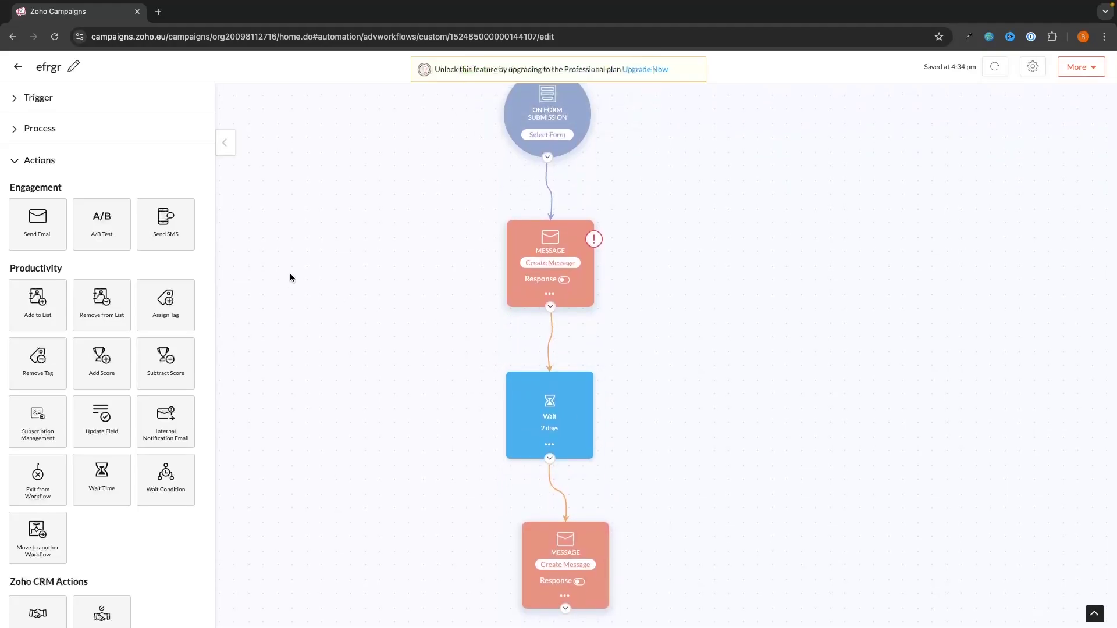
scroll(312, 293, up, 1)
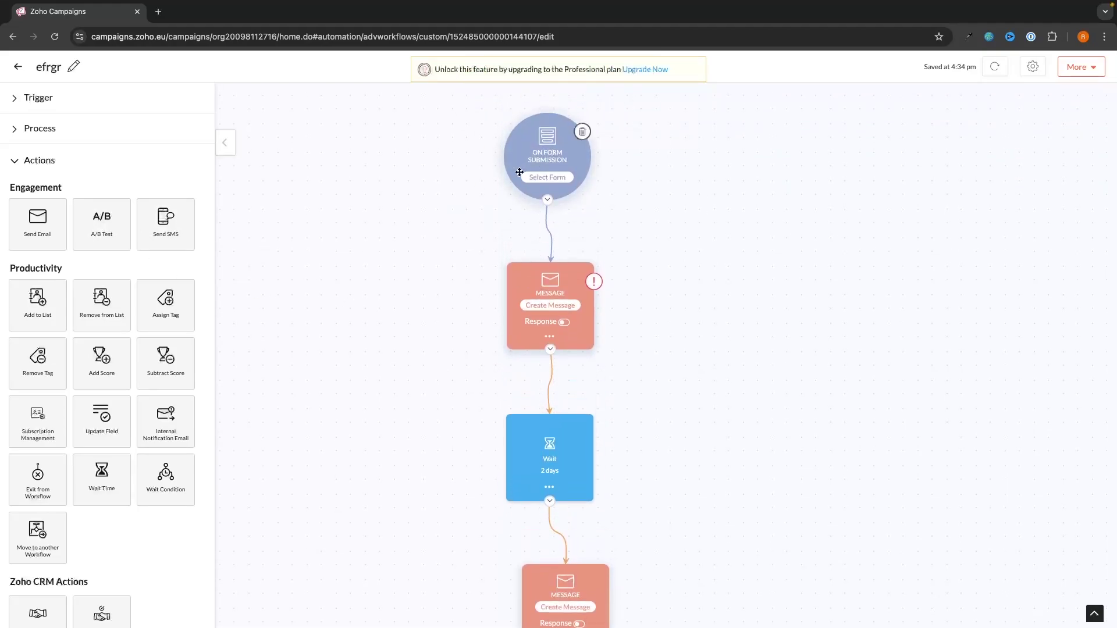
scroll(634, 216, down, 1)
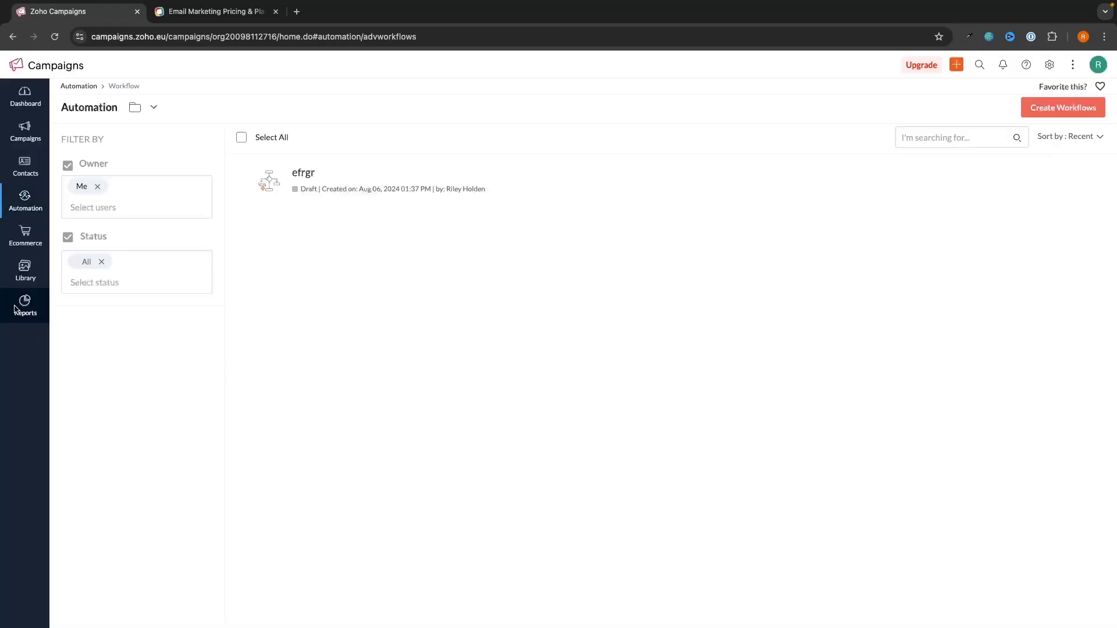
Check the Sent Campaigns and Campaign-based Reports pages, both still empty
mouse_move(25, 304)
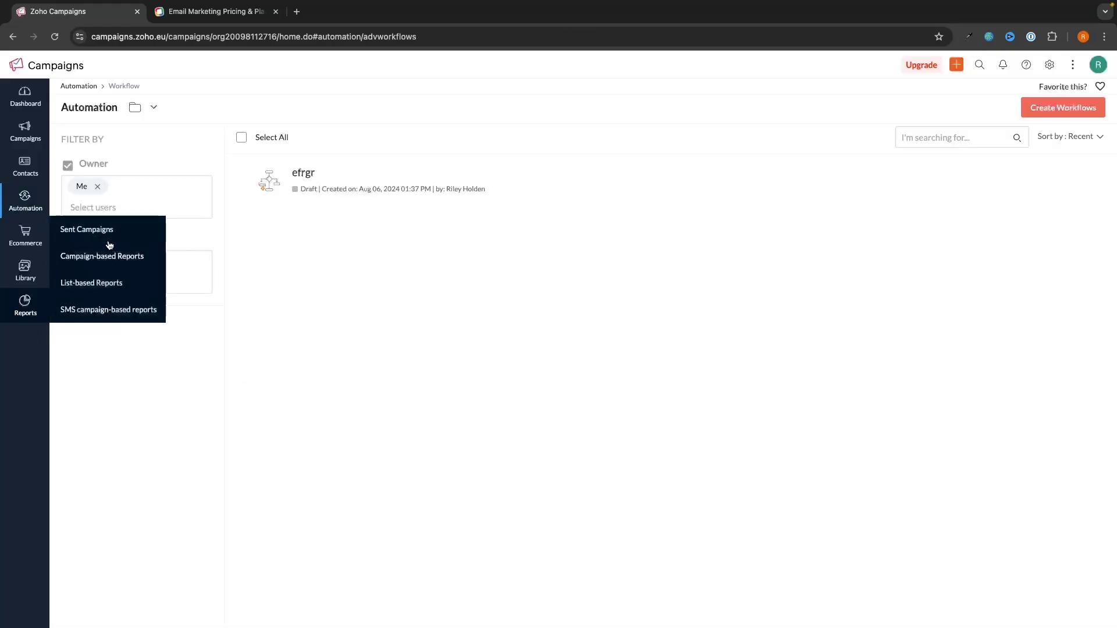
click(90, 234)
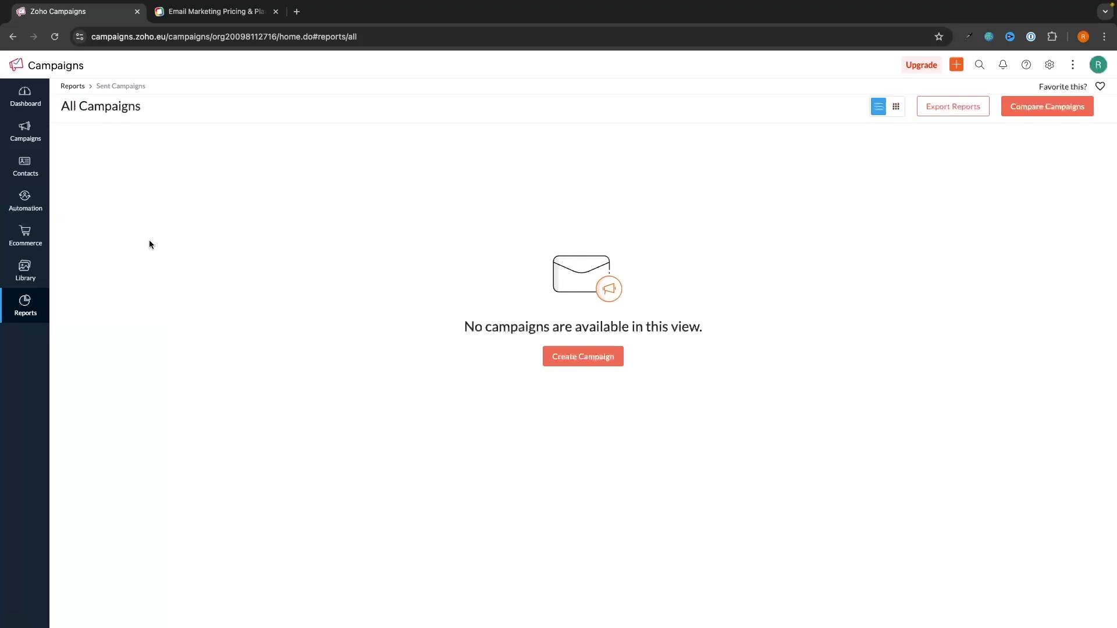
click(84, 258)
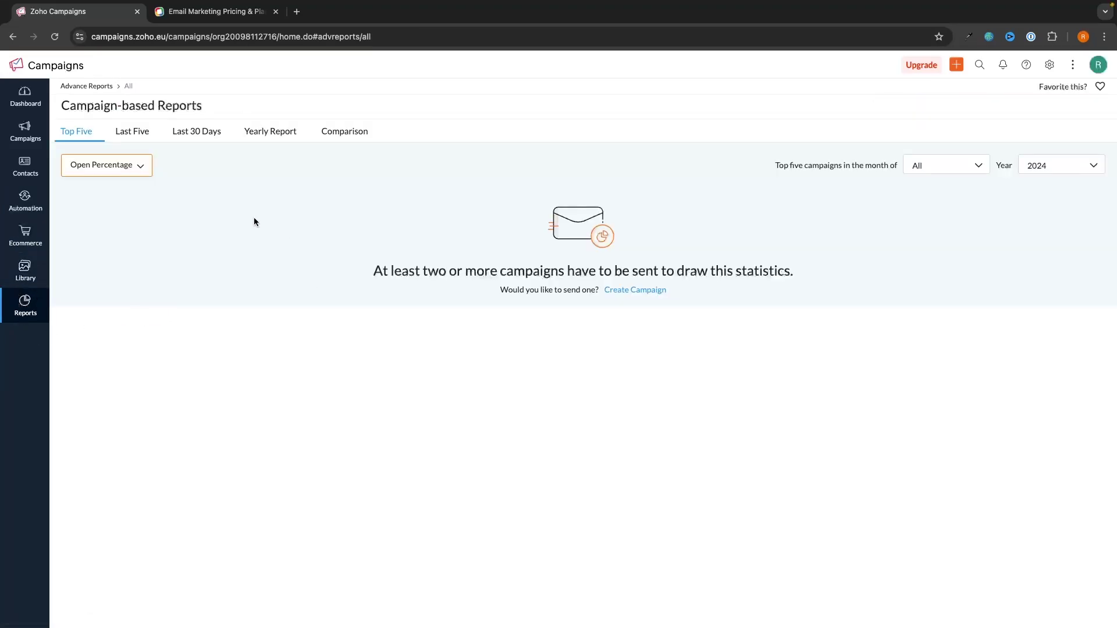
mouse_move(27, 305)
click(44, 104)
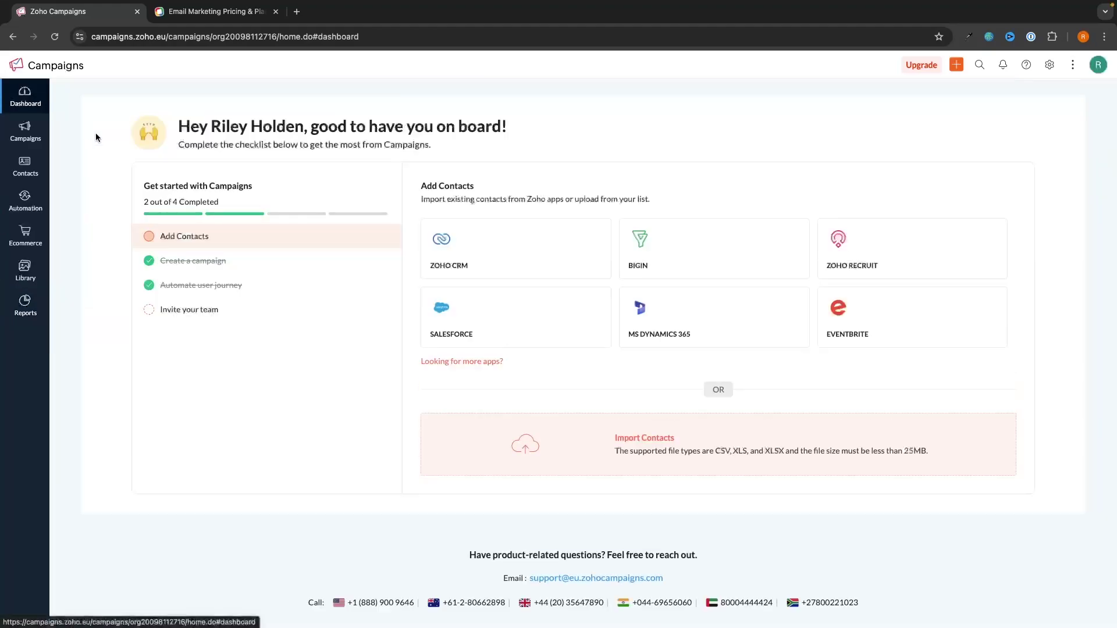